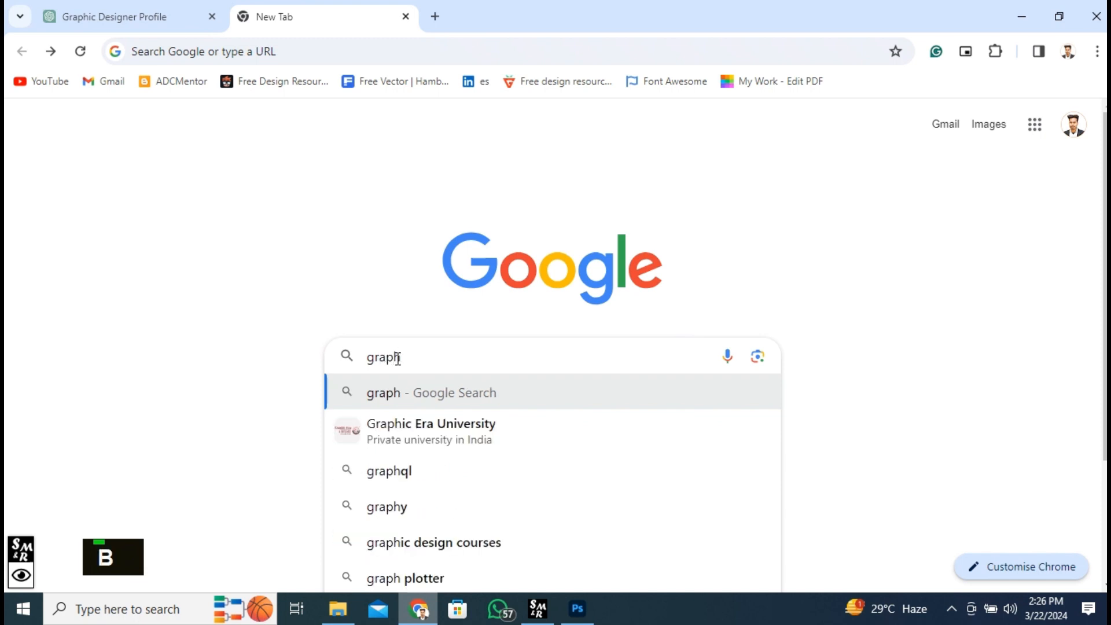
- Go to the graphberry.com website
type("berry")
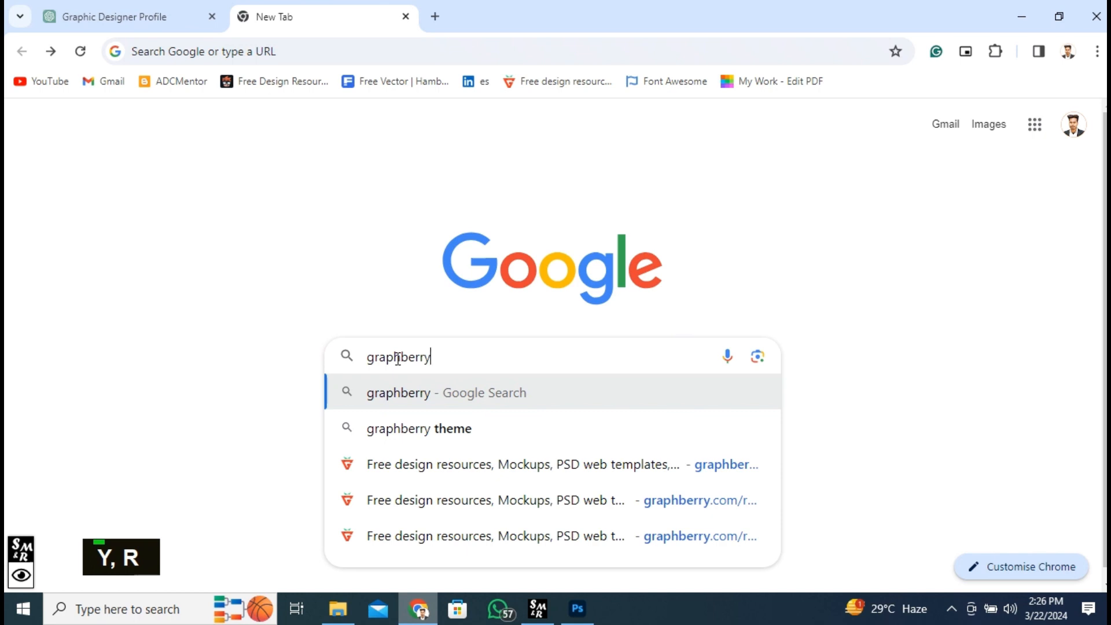
type(".con")
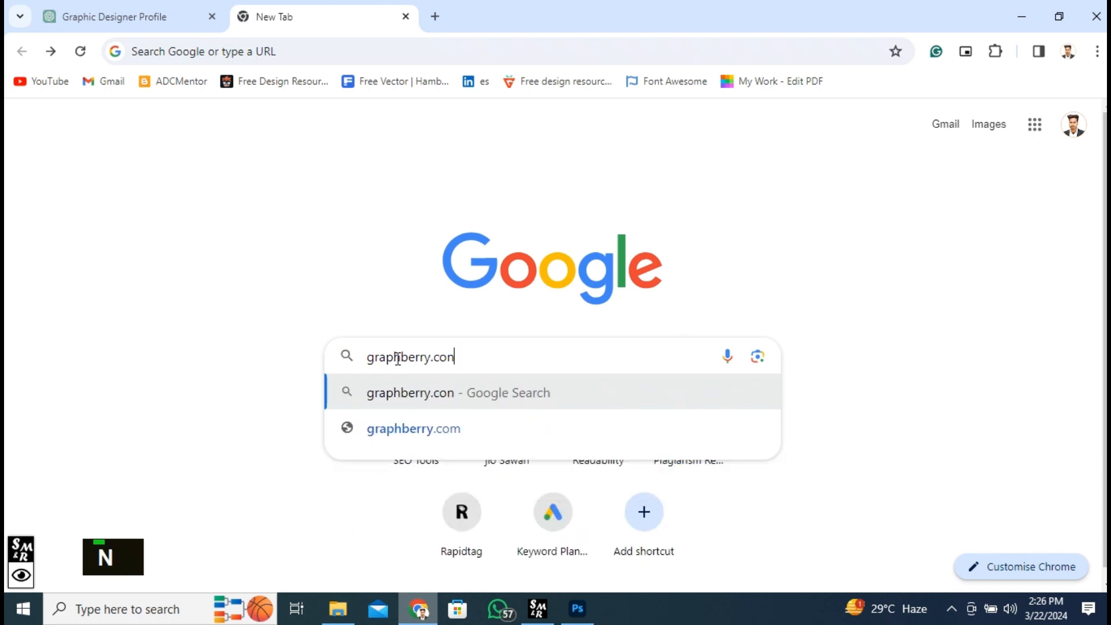
key("BackSpace")
type("m")
key("Return")
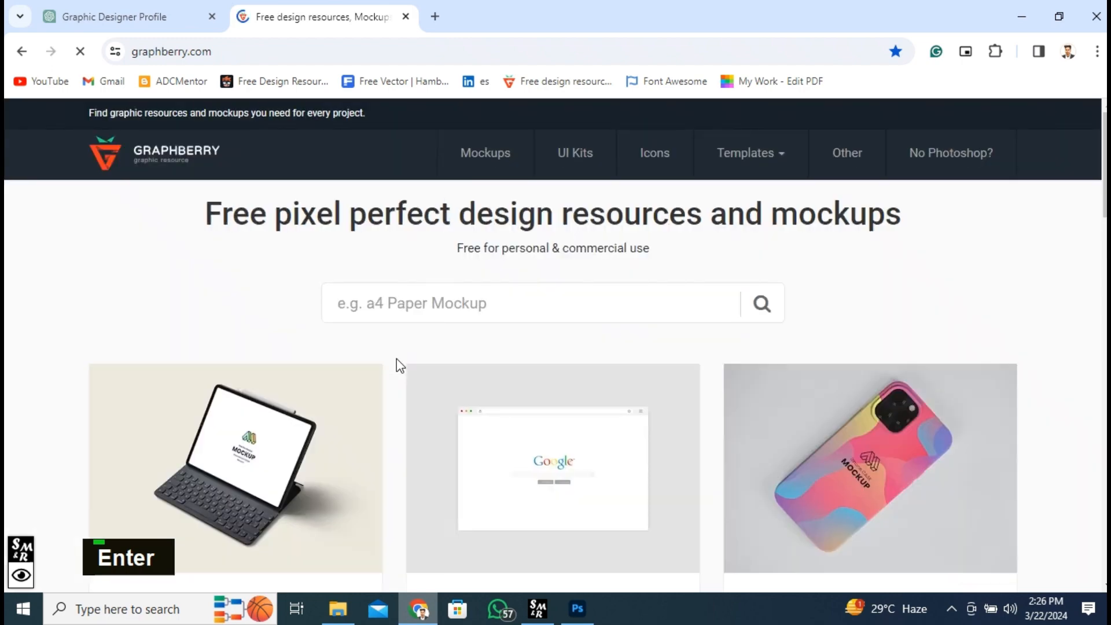
- Browse the first page of free mockups, go to page 2 of the listing, and dismiss the advertisement
scroll(622, 318, "down", 10)
scroll(623, 318, "up", 2)
scroll(623, 318, "down", 6)
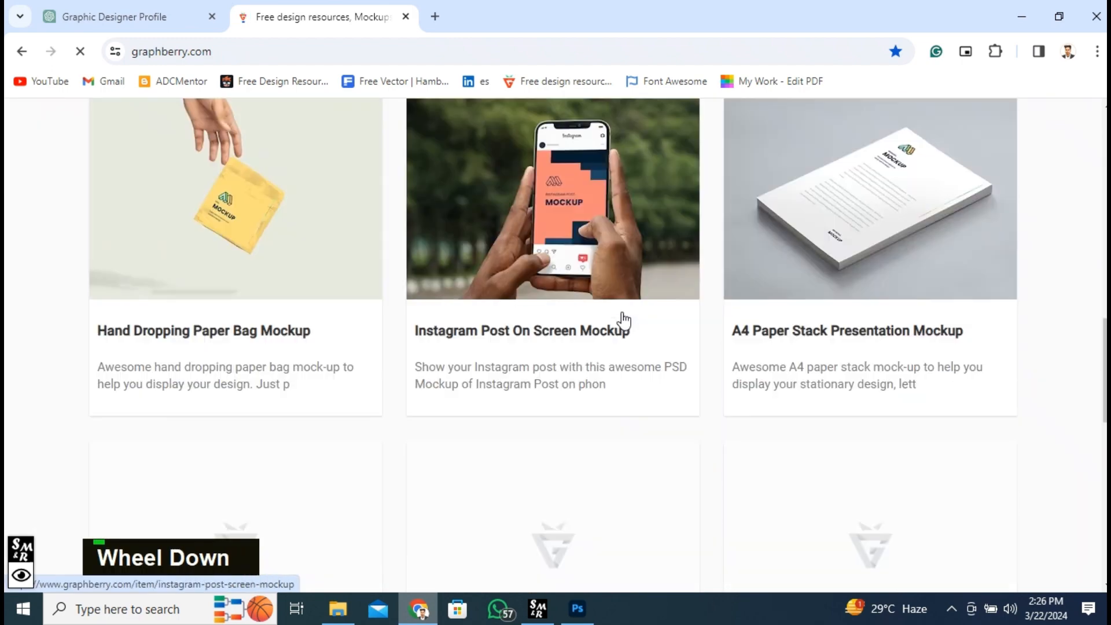
scroll(623, 318, "down", 15)
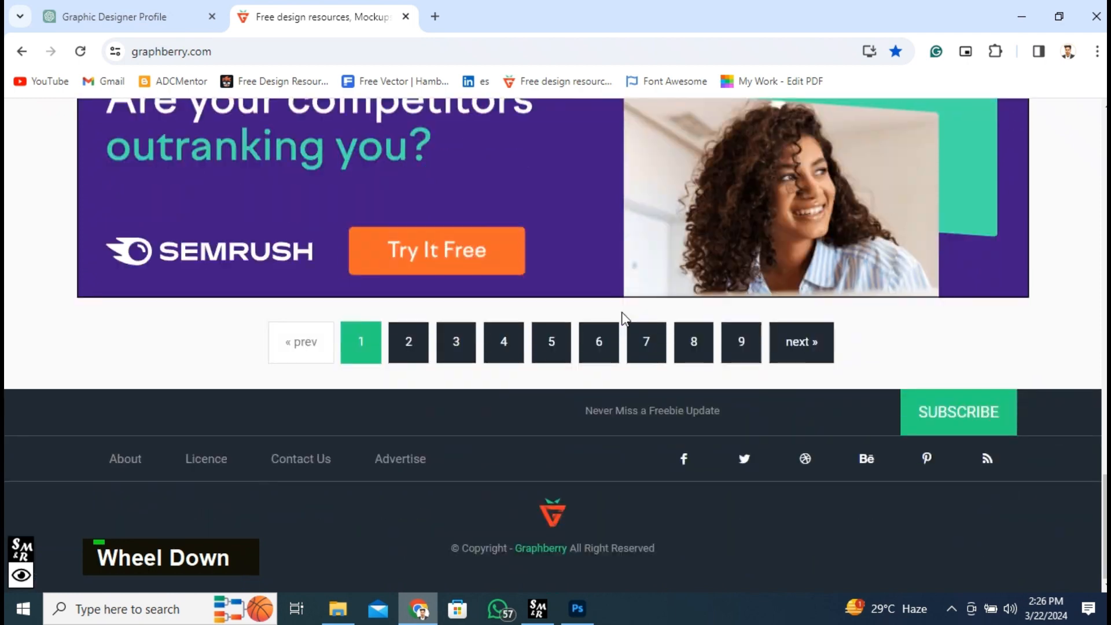
left_click(398, 343)
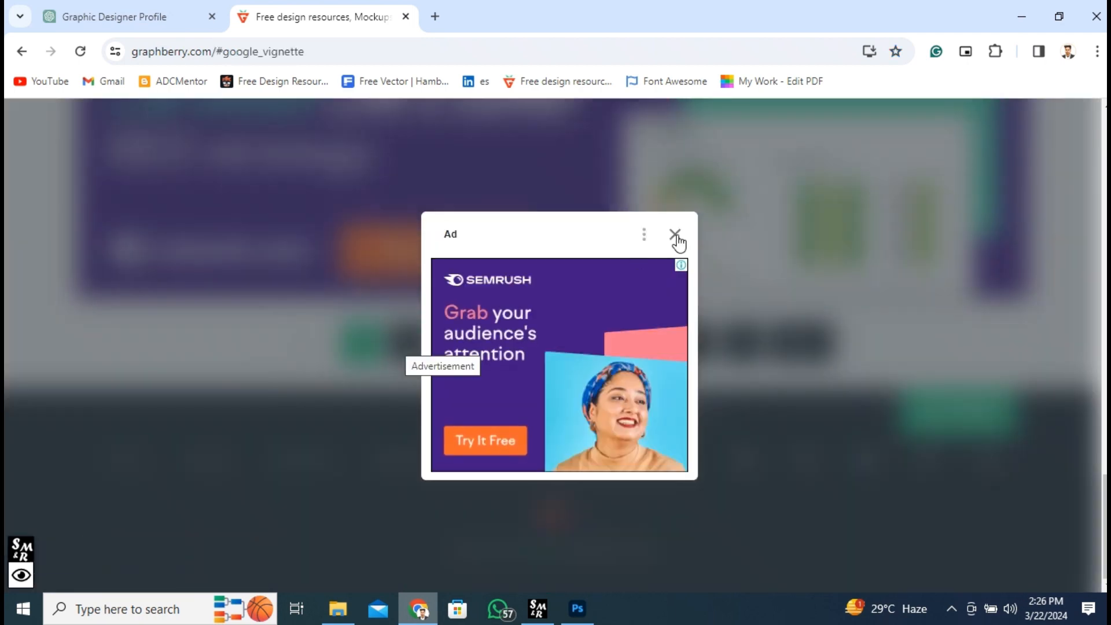
left_click(675, 235)
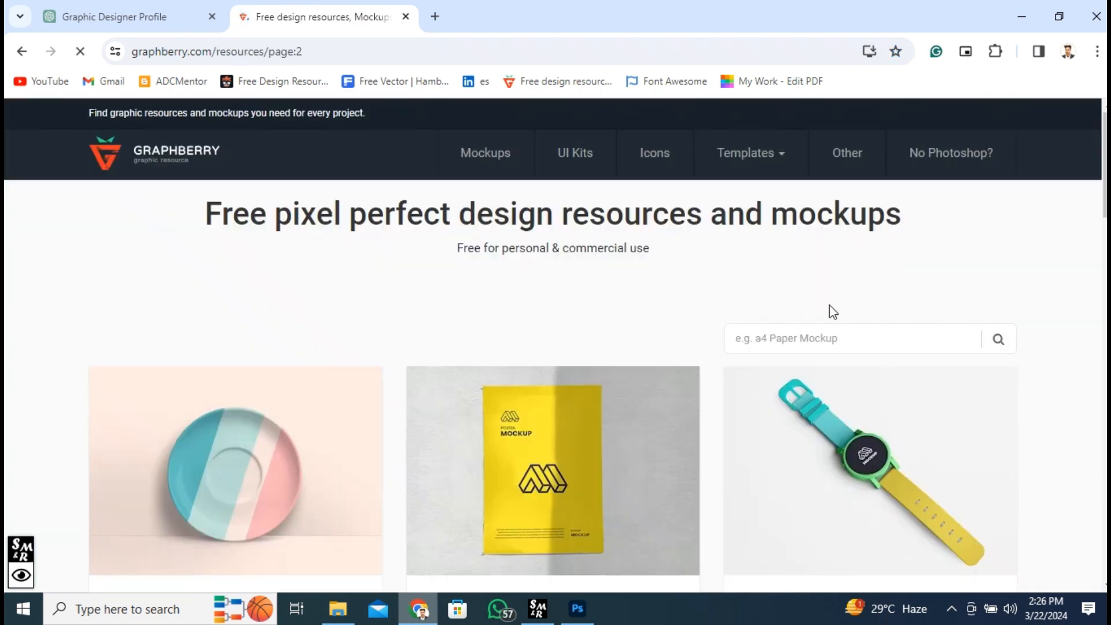
- Look through the mockups on page 2 and open the Instagram Post PSD Mockup
scroll(804, 324, "down", 10)
scroll(797, 334, "down", 5)
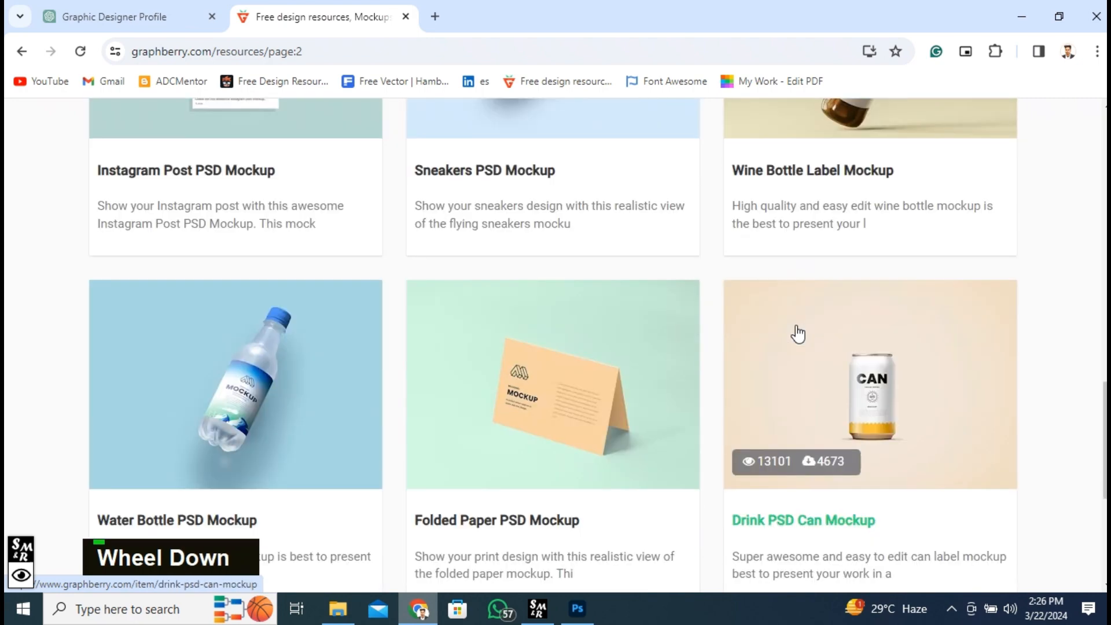
scroll(797, 334, "down", 3)
scroll(797, 334, "up", 8)
scroll(798, 334, "down", 1)
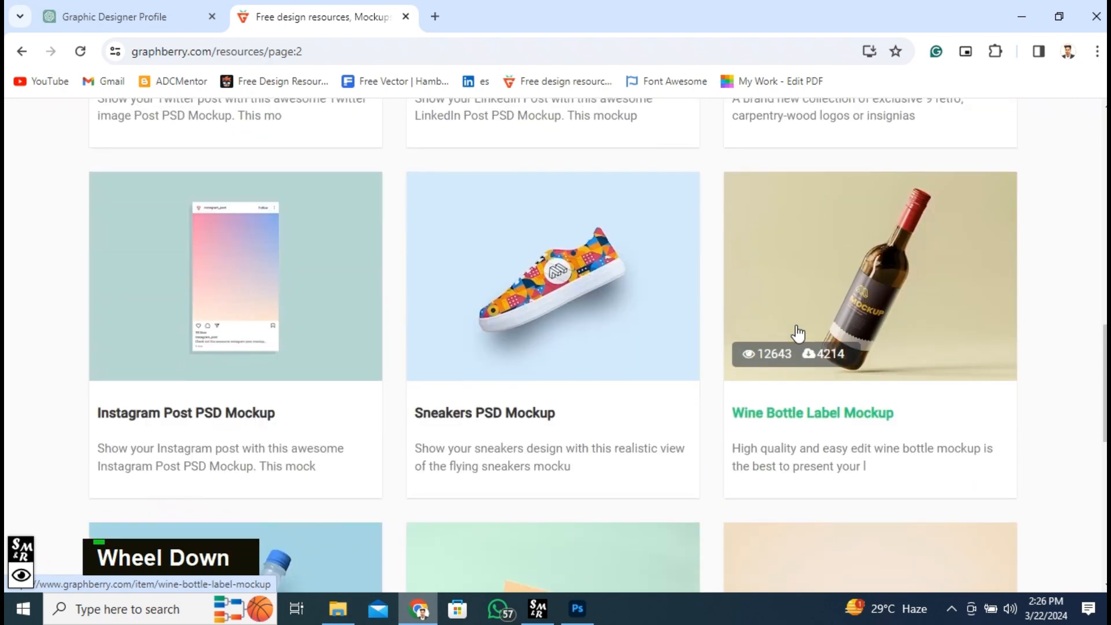
left_click(273, 266)
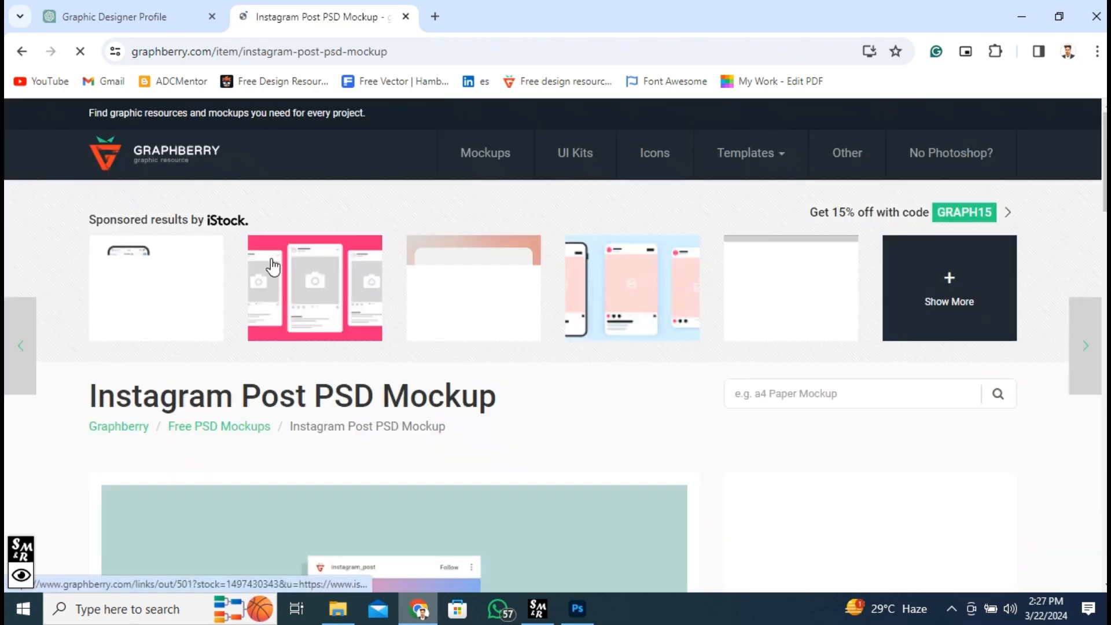
- Review the Instagram Post PSD Mockup's details and start its download
scroll(769, 438, "down", 5)
scroll(769, 432, "down", 2)
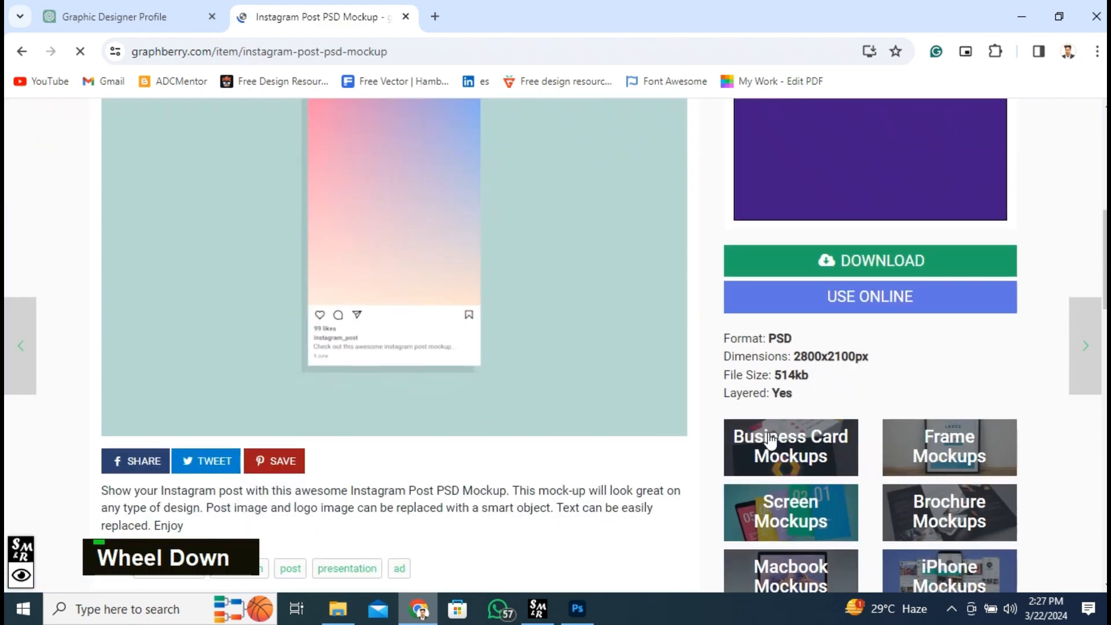
scroll(613, 426, "up", 2)
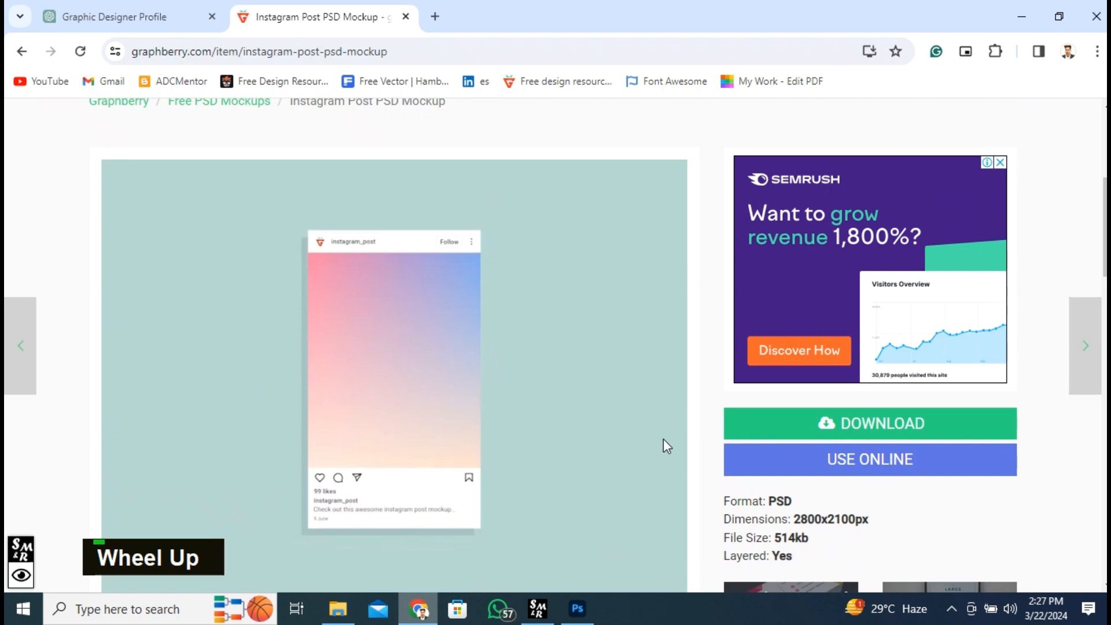
left_click(909, 424)
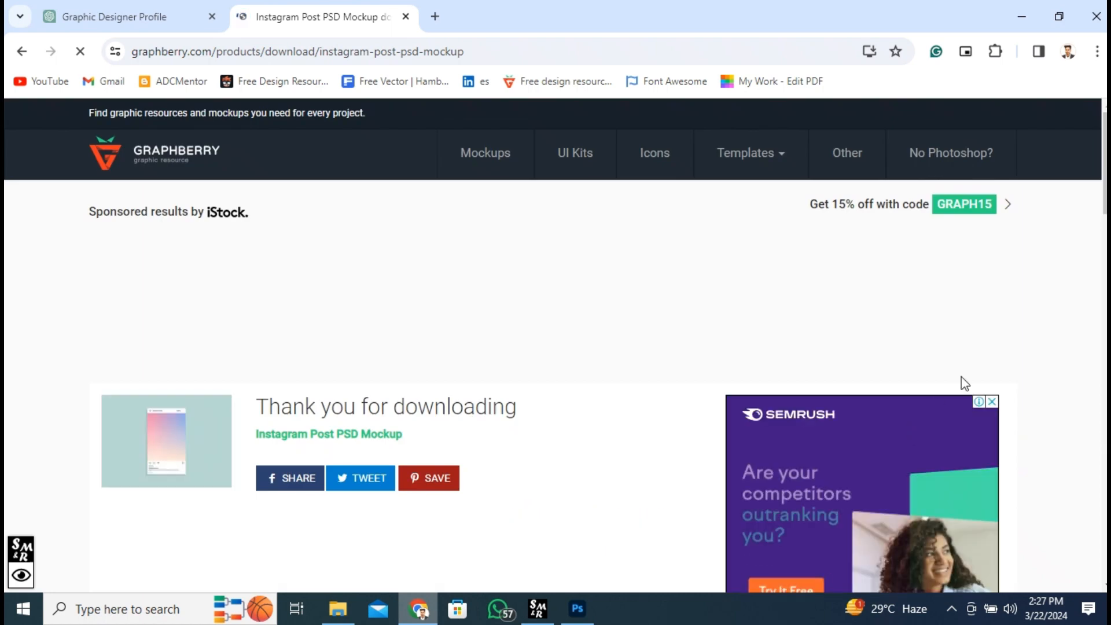
scroll(1039, 332, "down", 1)
scroll(1039, 332, "down", 1)
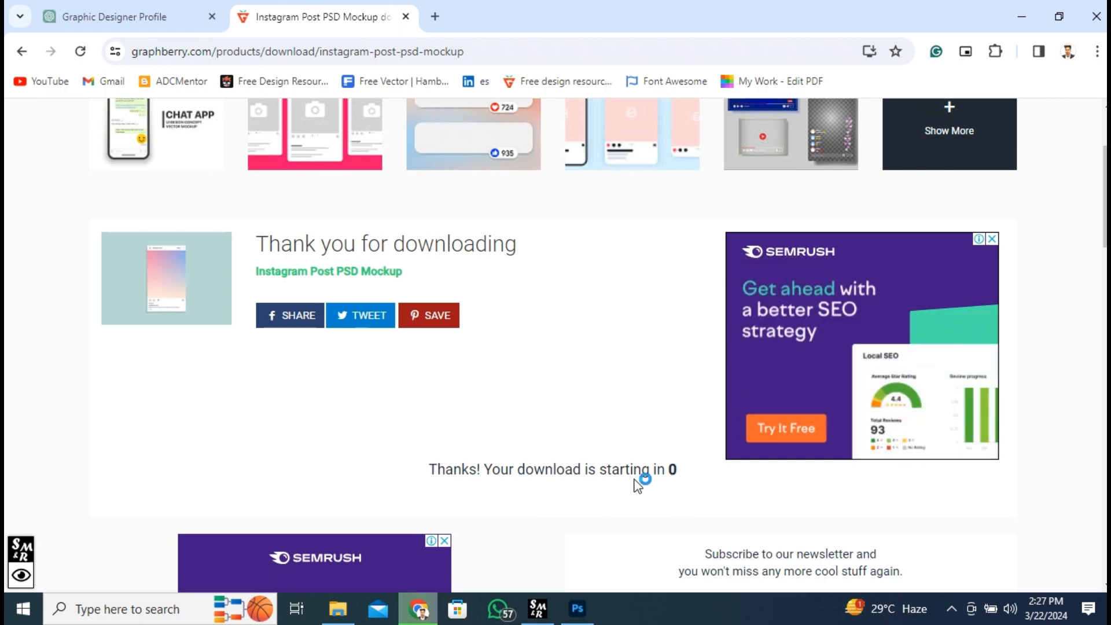
scroll(637, 486, "down", 4)
scroll(637, 486, "down", 3)
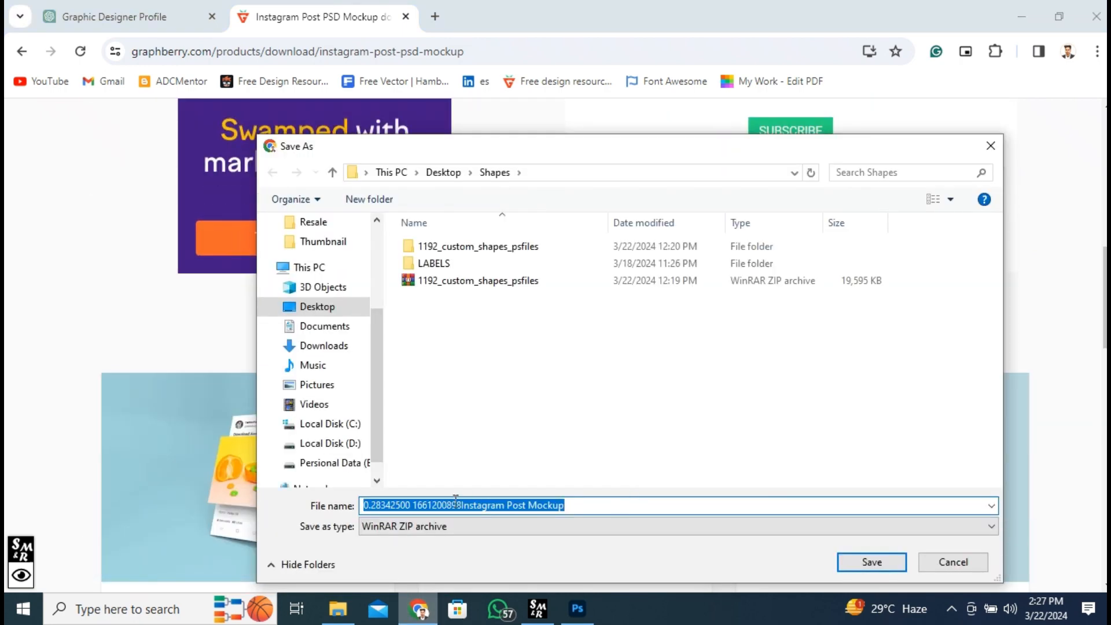
- Shorten the download's file name to "8Instagram Post Mockup" by deleting the numbers in front
left_click(464, 506)
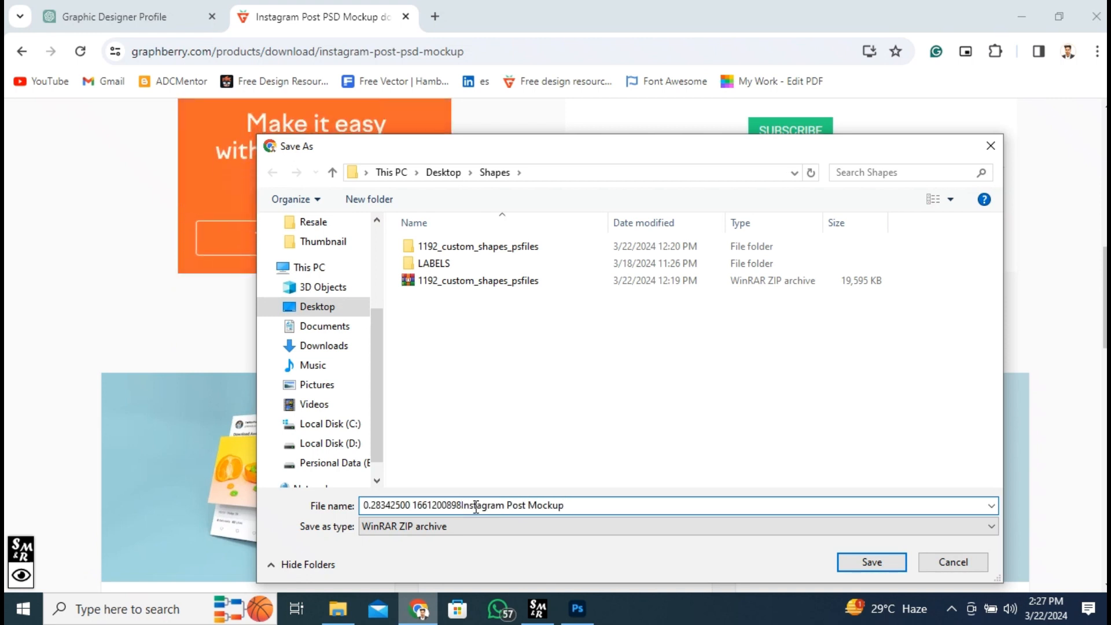
key("Left")
key("BackSpace")
key("BackSpace")
key("BackSpace")
key("BackSpace")
key("BackSpace")
key("BackSpace")
key("BackSpace")
key("BackSpace")
key("BackSpace")
key("BackSpace")
key("BackSpace")
key("BackSpace")
key("BackSpace")
key("BackSpace")
key("BackSpace")
key("BackSpace")
key("BackSpace")
key("BackSpace")
key("BackSpace")
key("BackSpace")
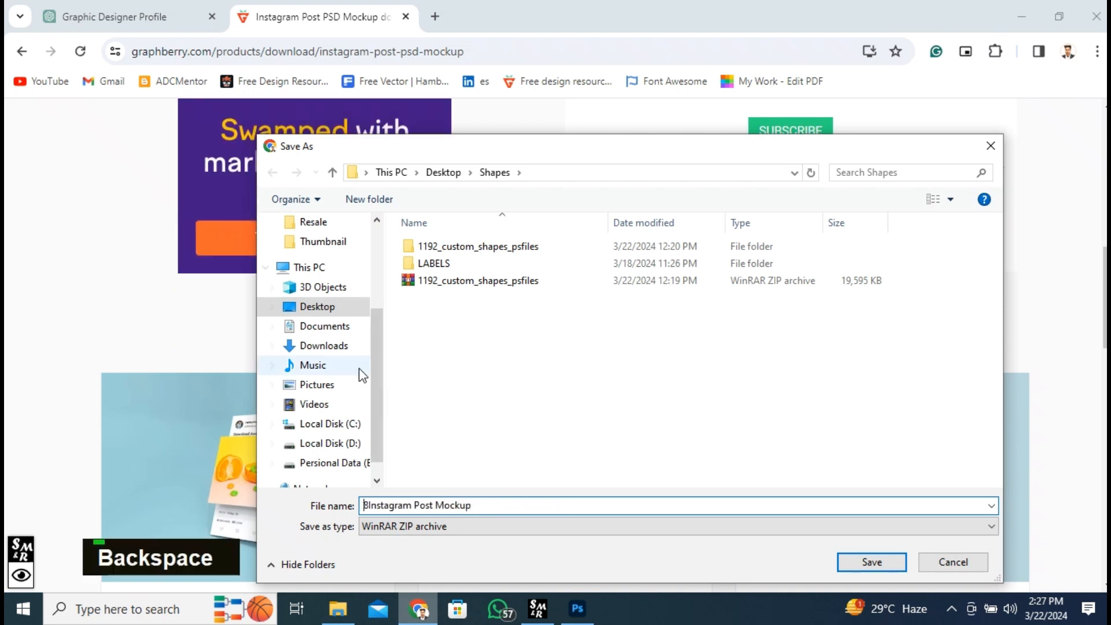
- Save the ZIP archive in Desktop > Editind Material > Branding Meterial > Free Mockups
left_click(320, 308)
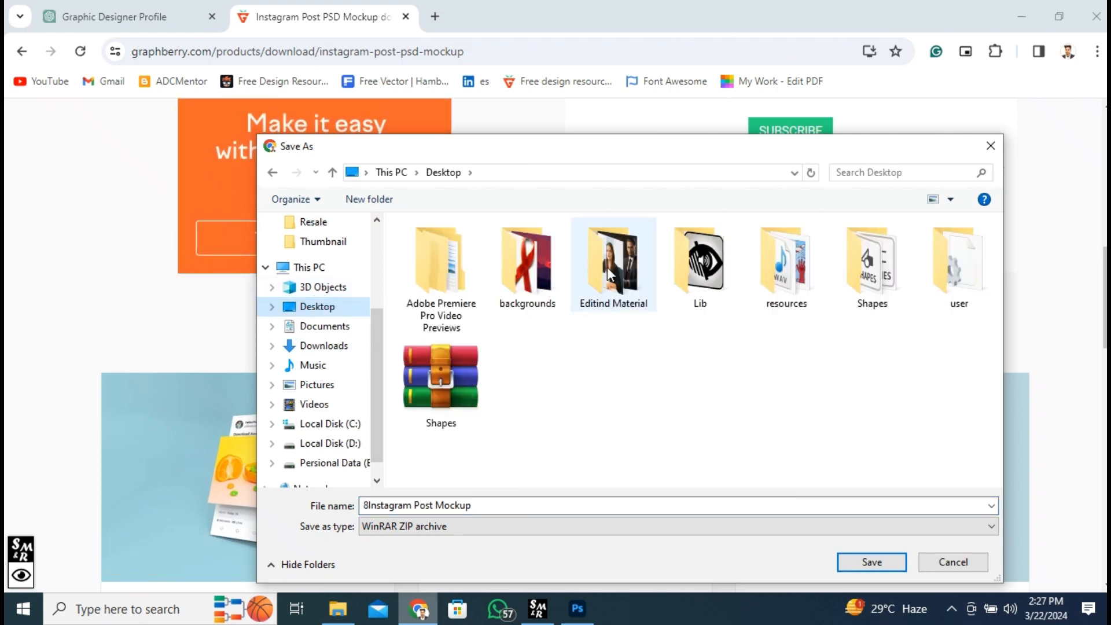
double_click(610, 266)
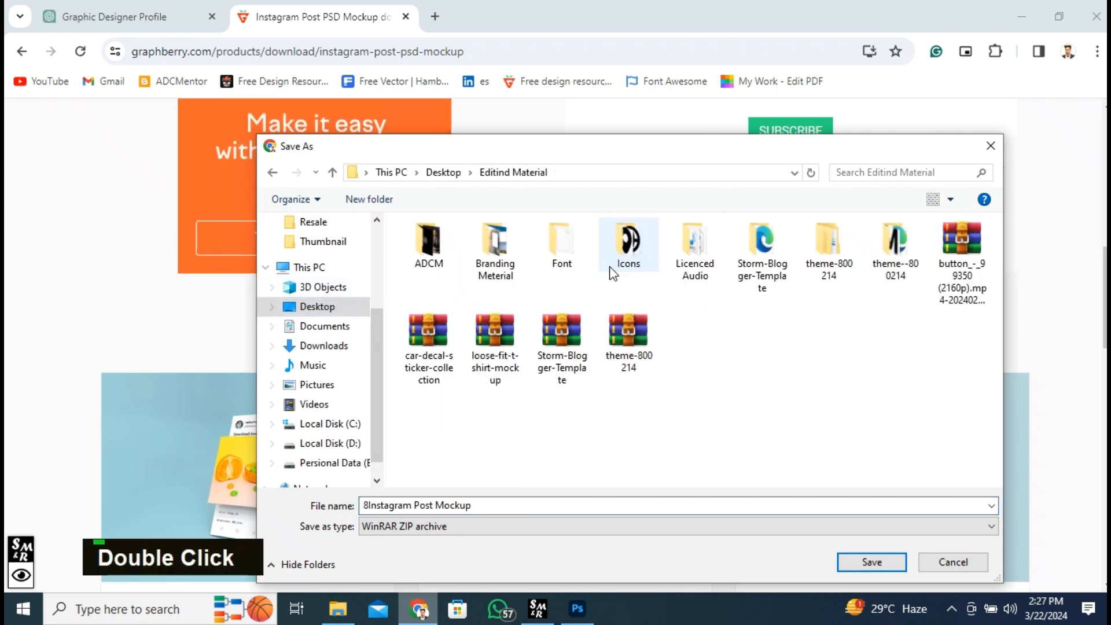
double_click(508, 250)
double_click(523, 261)
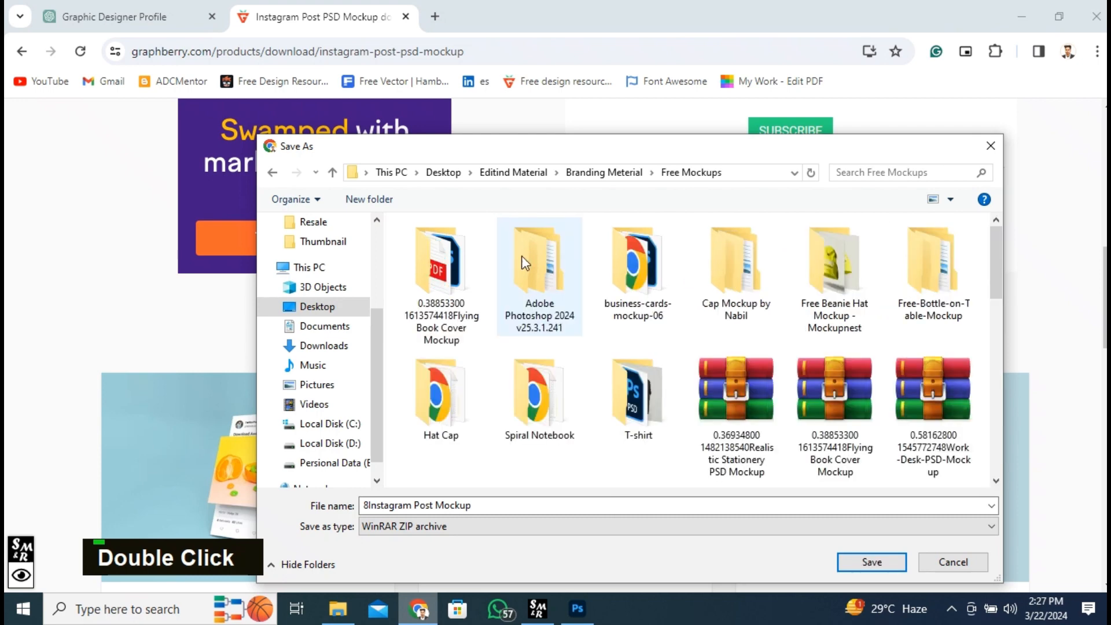
left_click(865, 564)
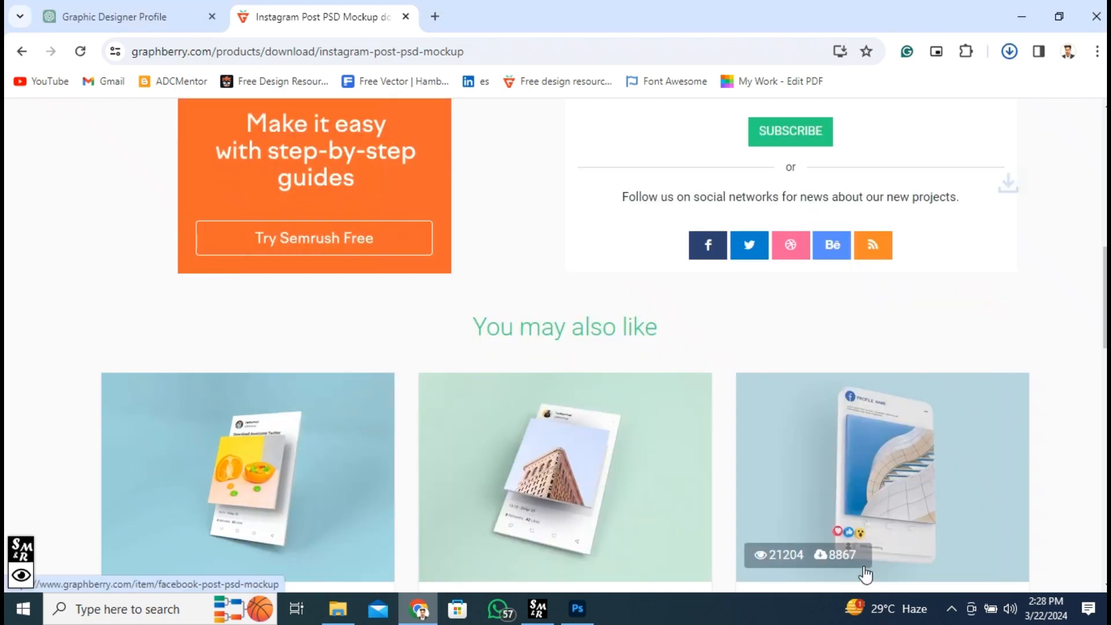
- Browse the related mockups suggested on the download page and open the perspective Instagram Post Mockup
scroll(696, 316, "down", 3)
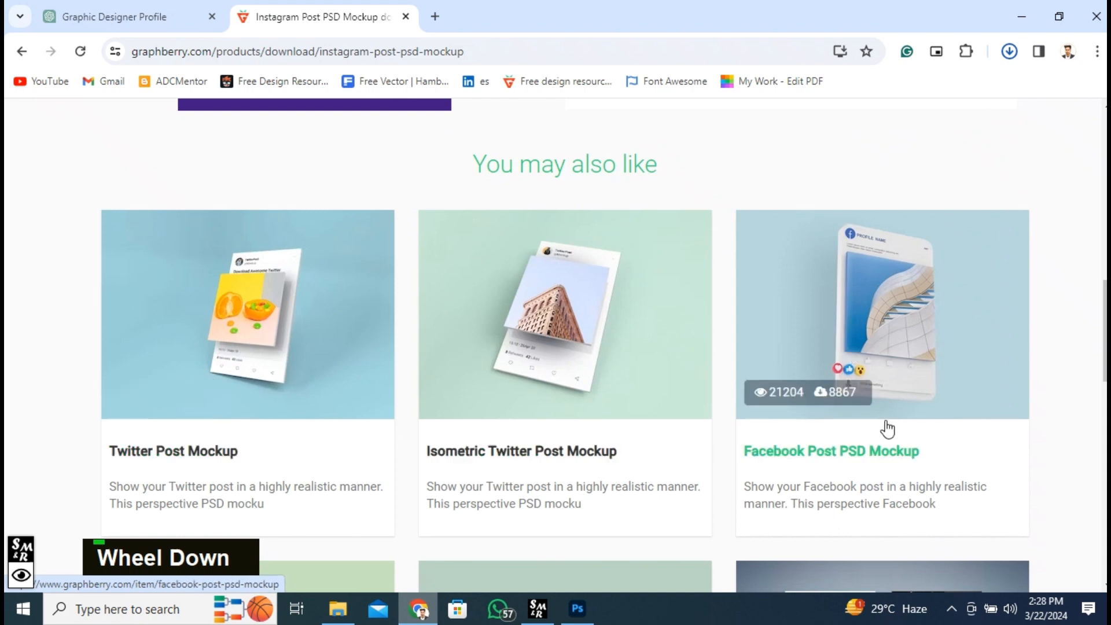
scroll(821, 421, "down", 6)
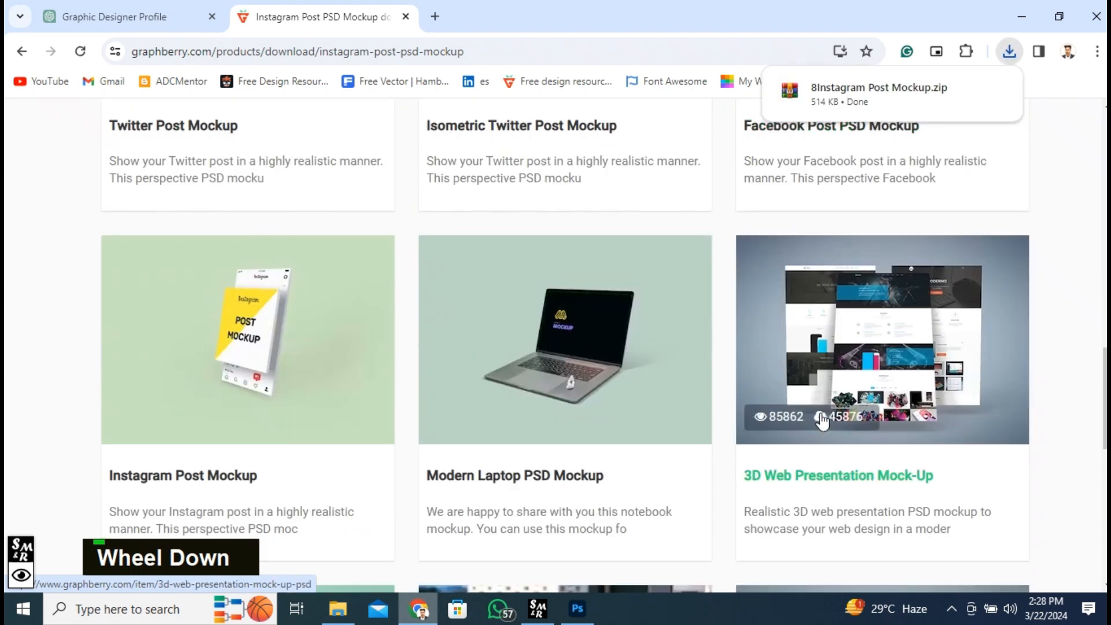
scroll(263, 383, "down", 1)
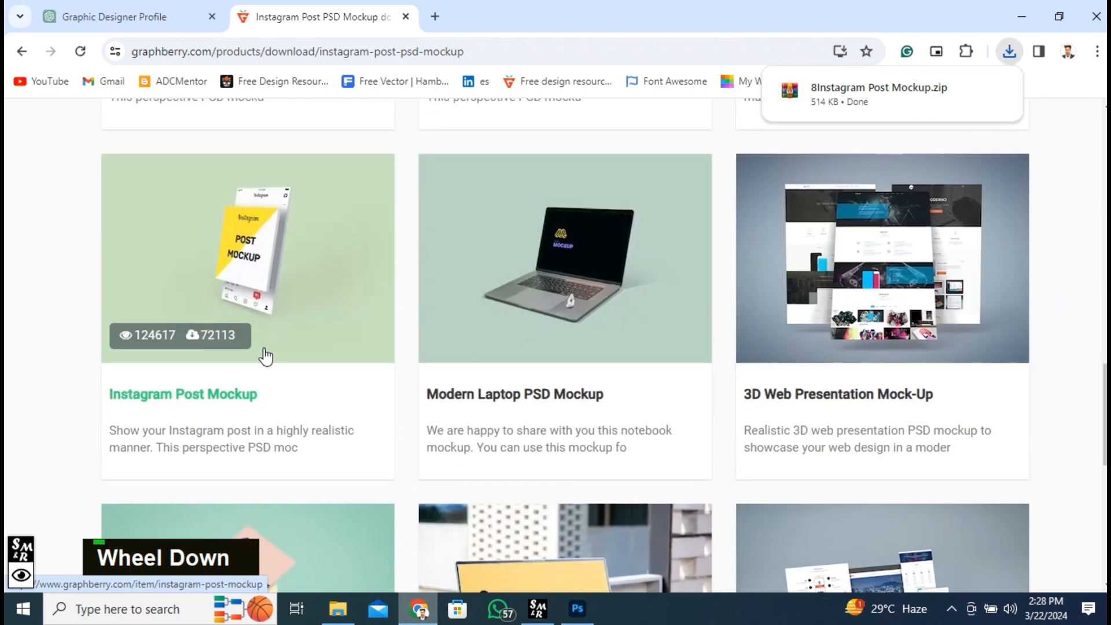
left_click(248, 263)
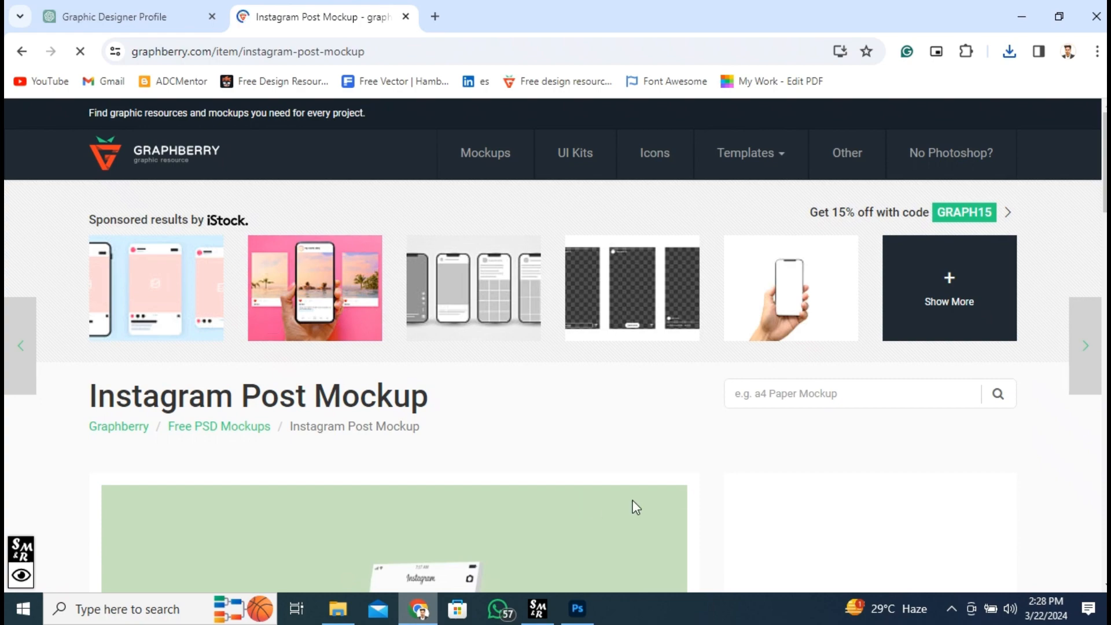
- Start the download of the perspective Instagram Post Mockup
scroll(684, 498, "down", 5)
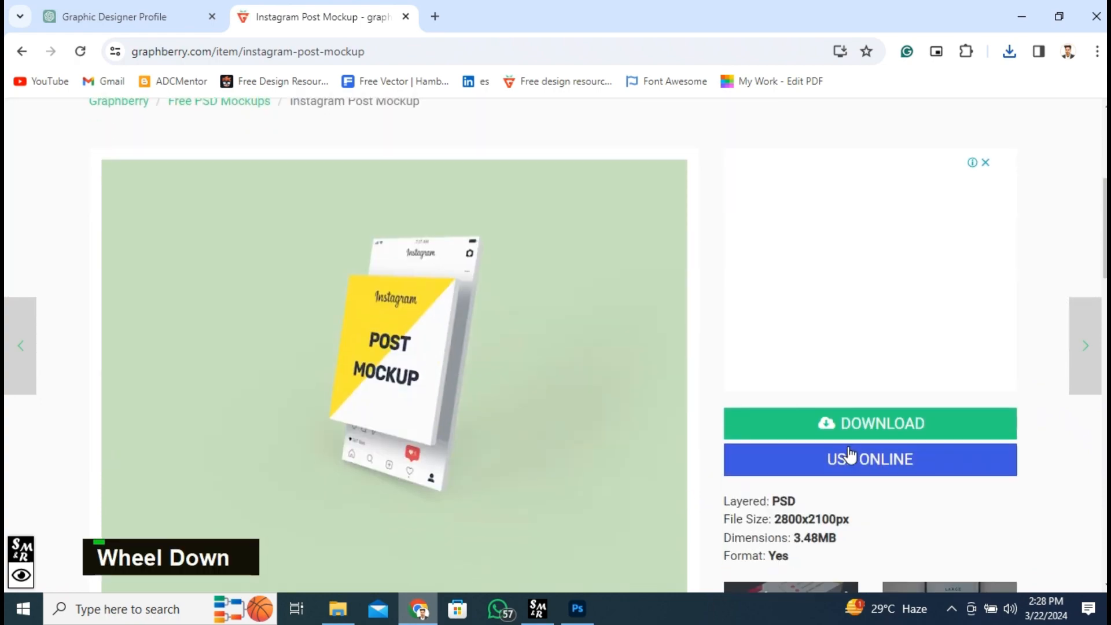
left_click(866, 427)
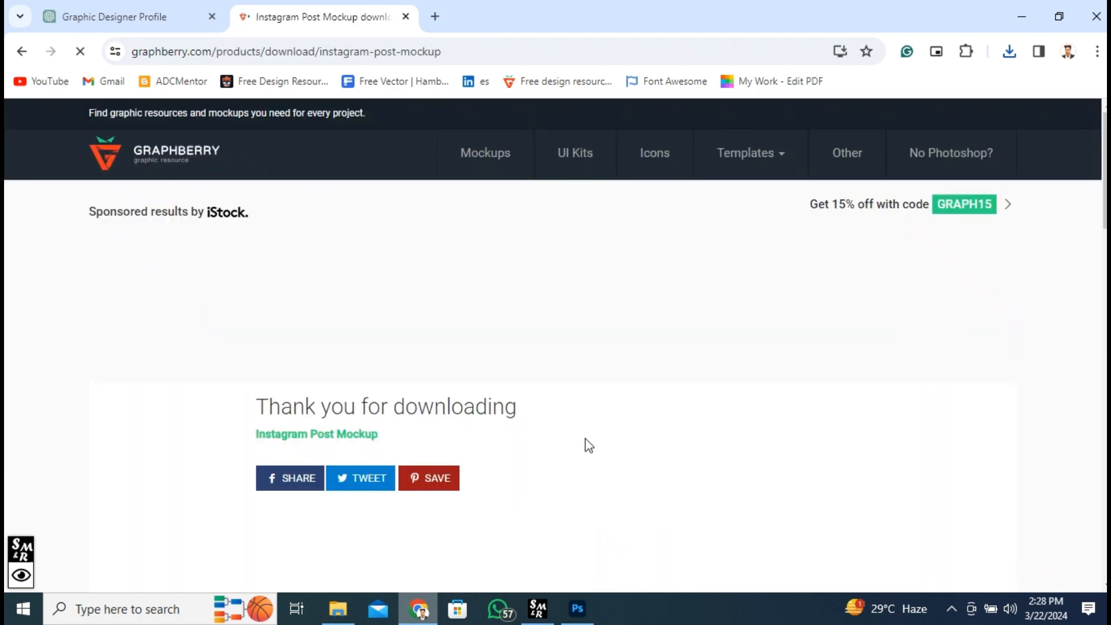
scroll(585, 441, "down", 3)
scroll(585, 438, "down", 2)
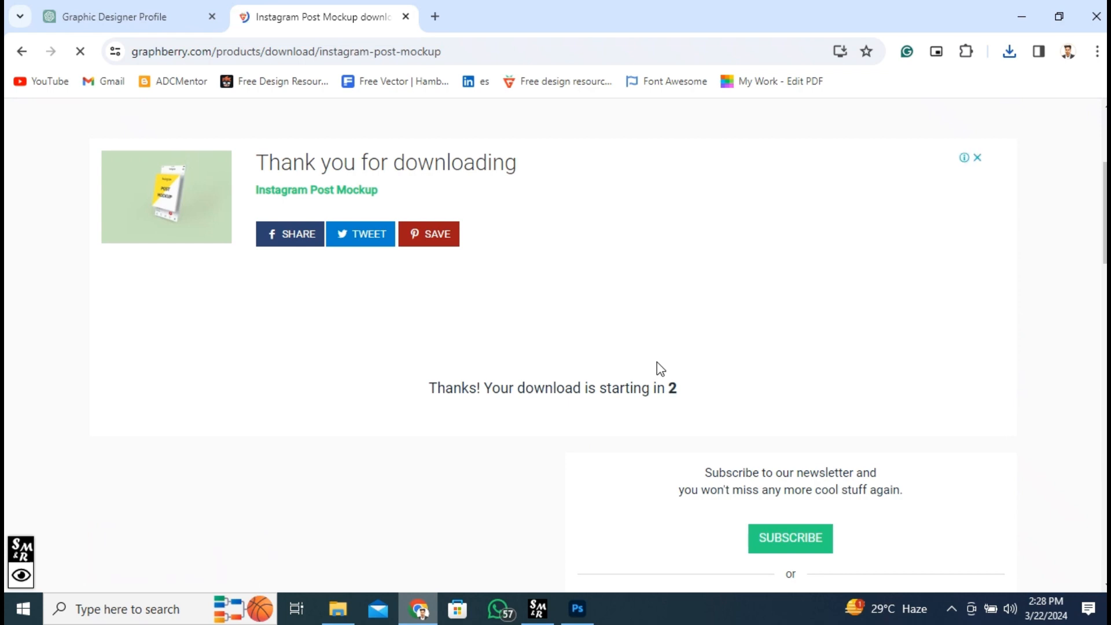
scroll(660, 365, "up", 5)
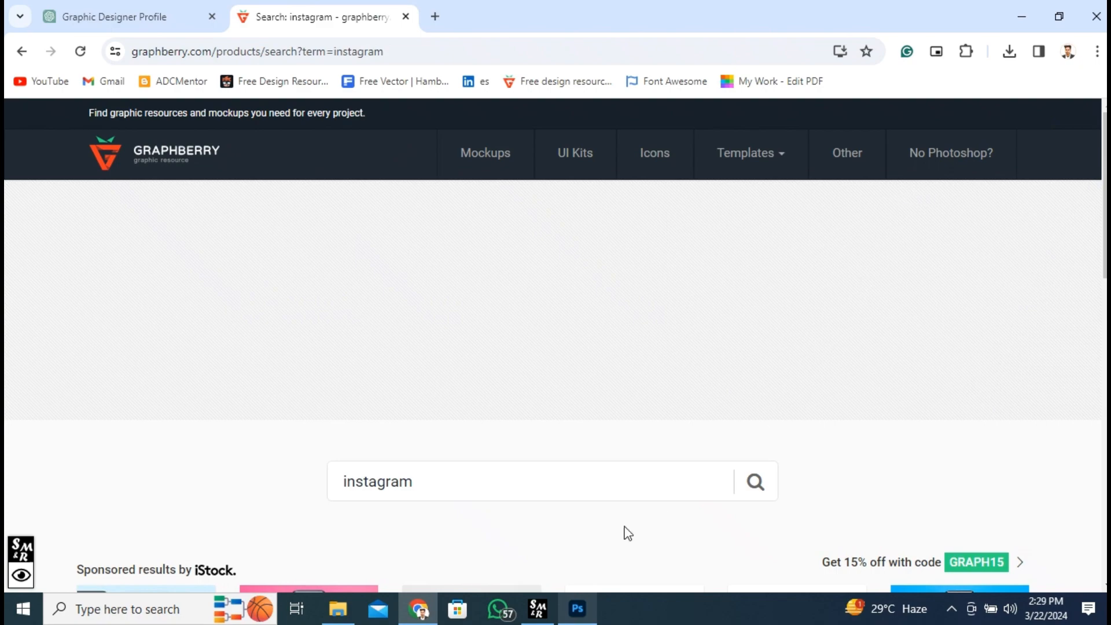
- Switch to File Explorer and extract the Instagram Post Mockup archive into an Instagram Post Mockup folder inside Free Mockups
left_click(335, 613)
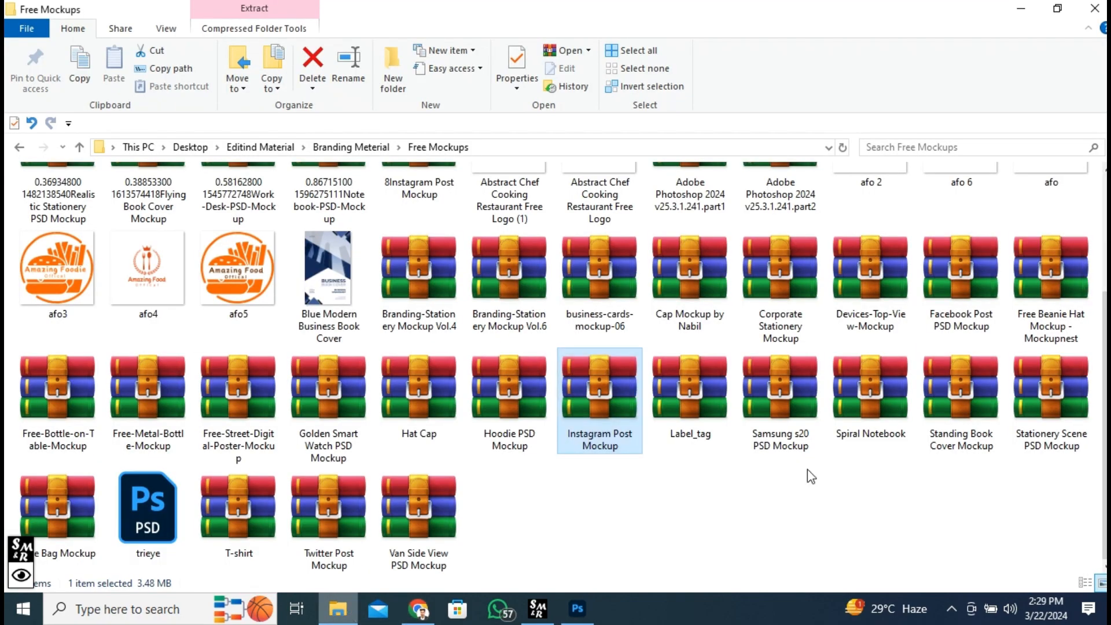
scroll(809, 466, "up", 3)
scroll(809, 467, "down", 3)
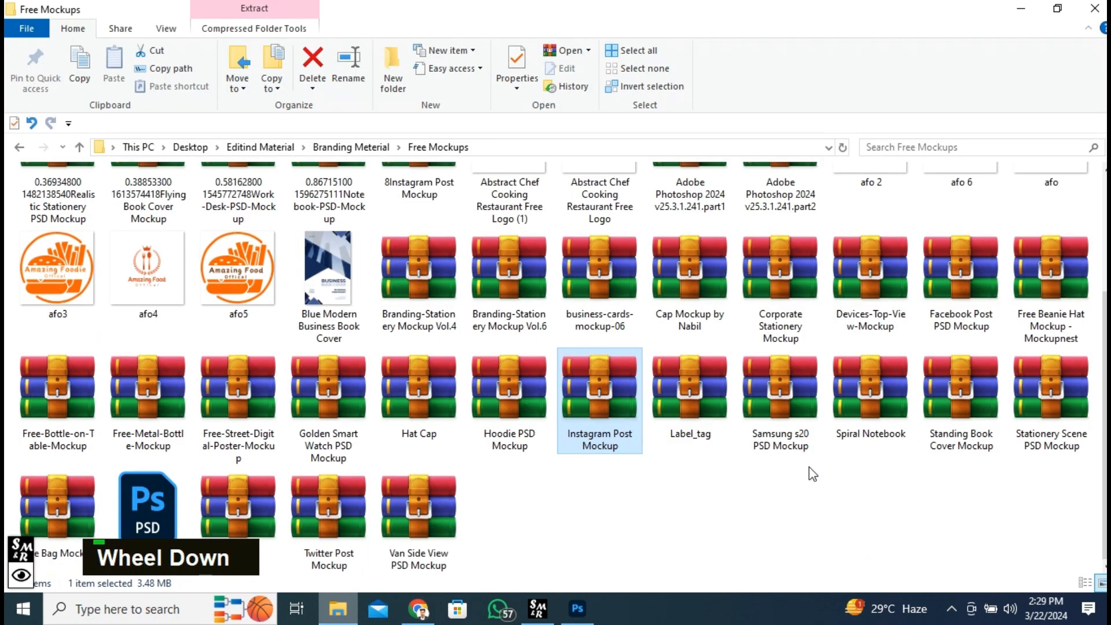
right_click(613, 381)
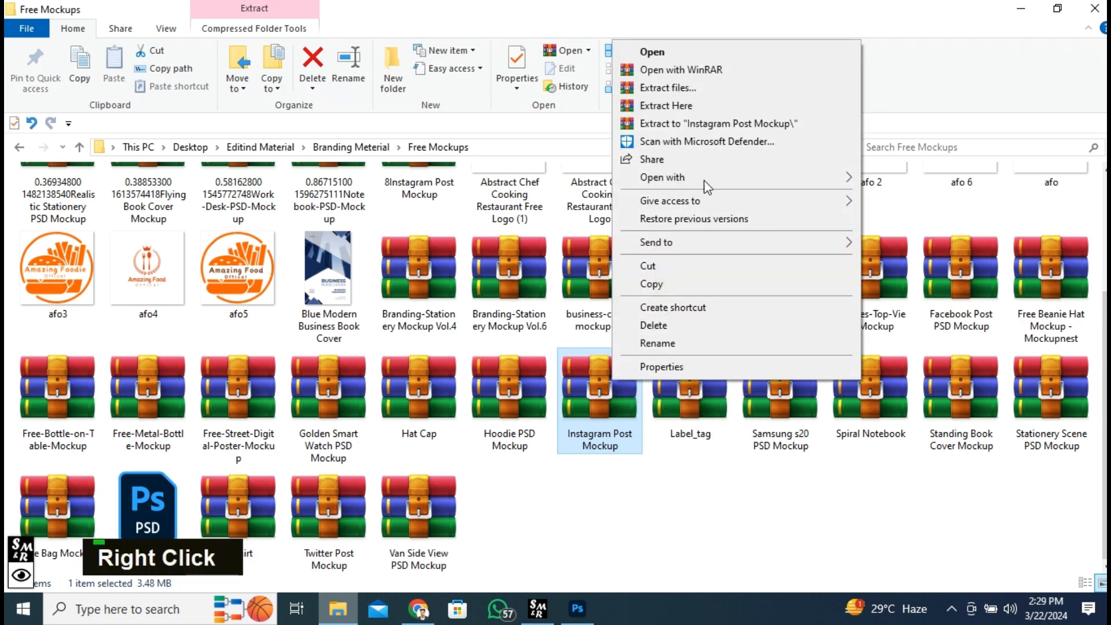
left_click(692, 90)
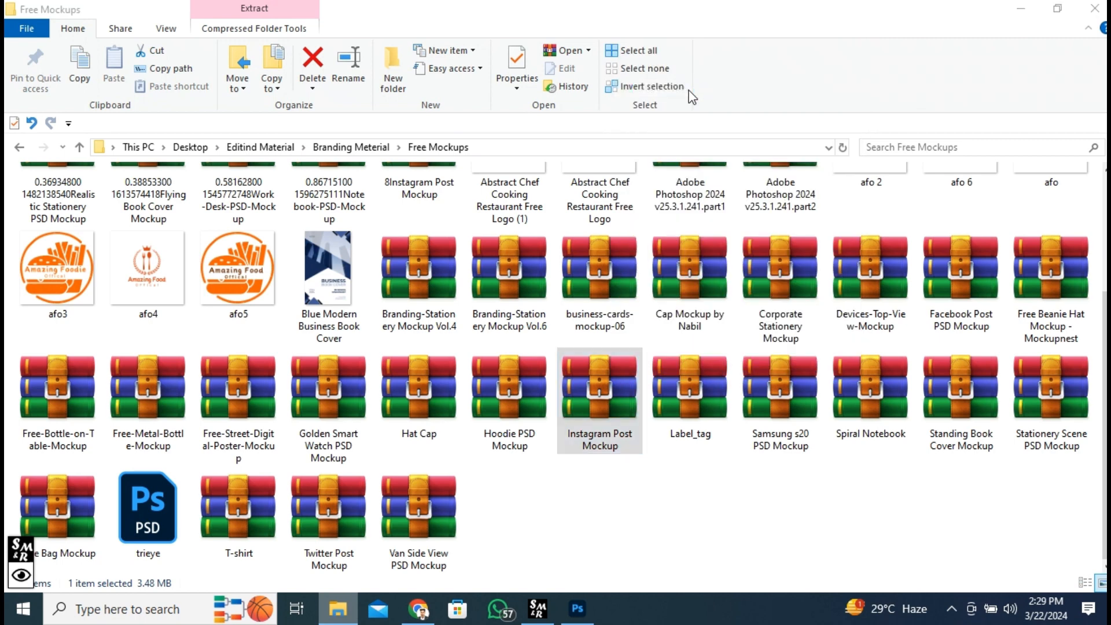
scroll(644, 434, "down", 2)
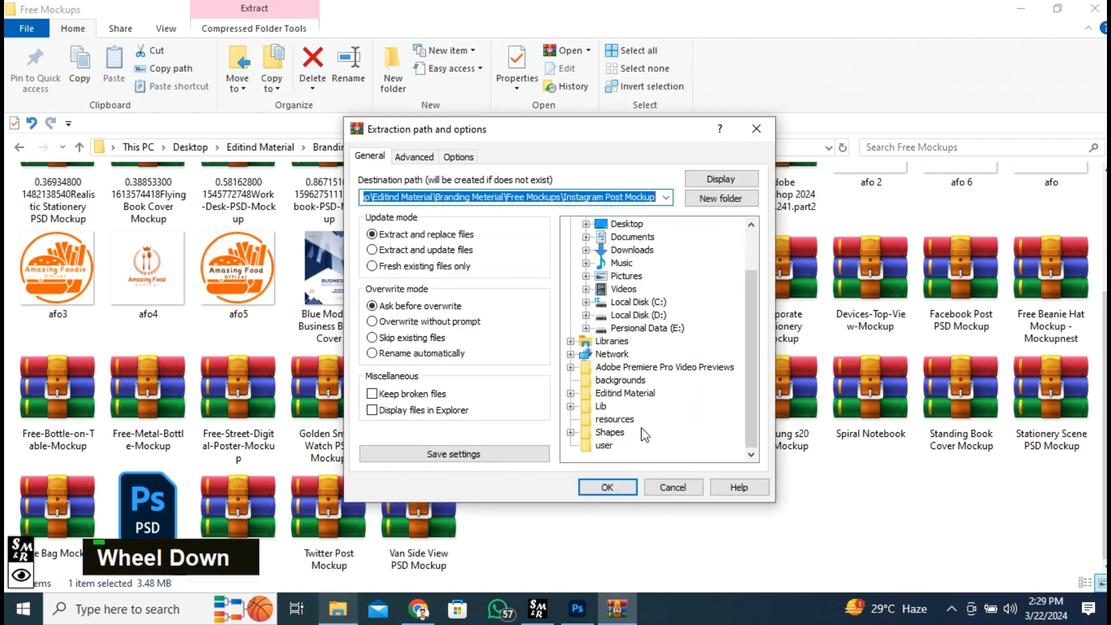
left_click(607, 487)
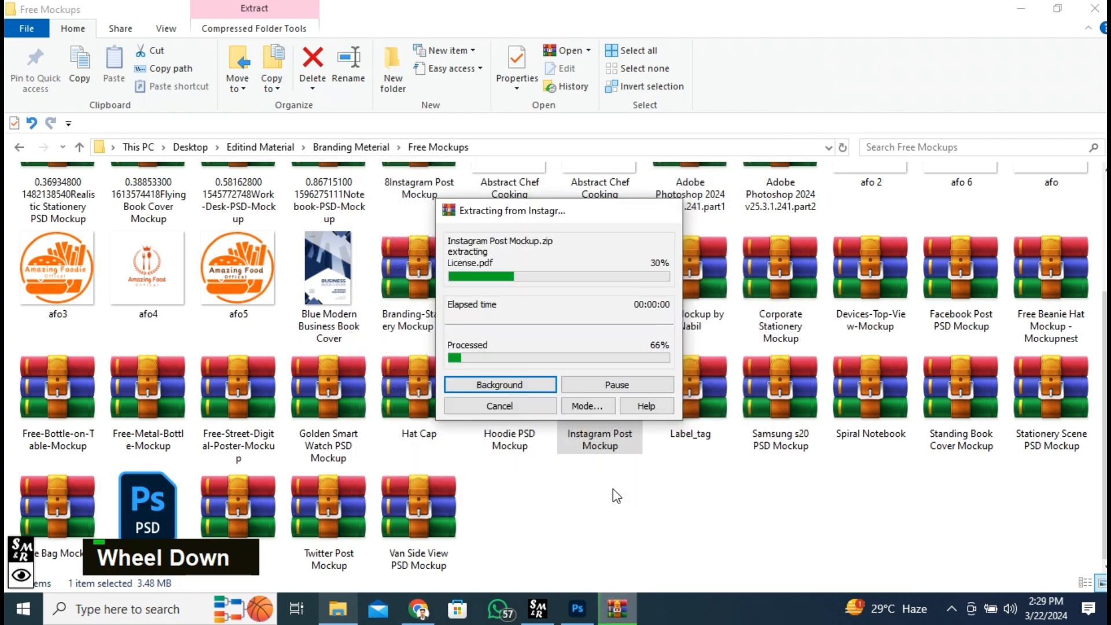
- Open the Instagram Post Mockup PSD from the extracted folder in Photoshop, and open its DESIGN HERE smart object for editing
scroll(618, 489, "up", 3)
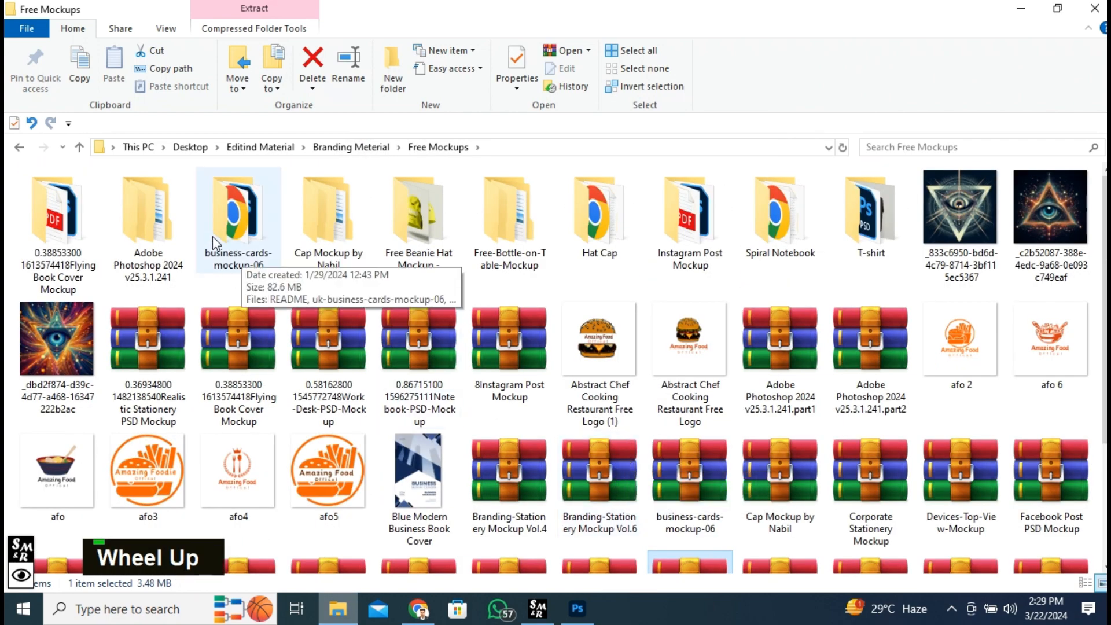
double_click(689, 226)
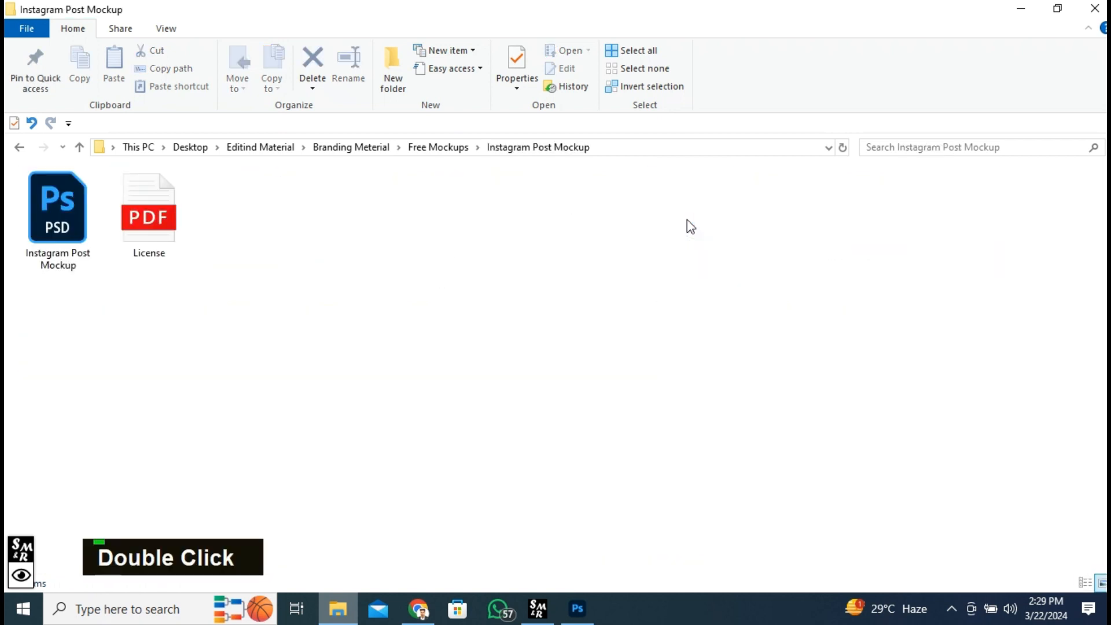
double_click(57, 210)
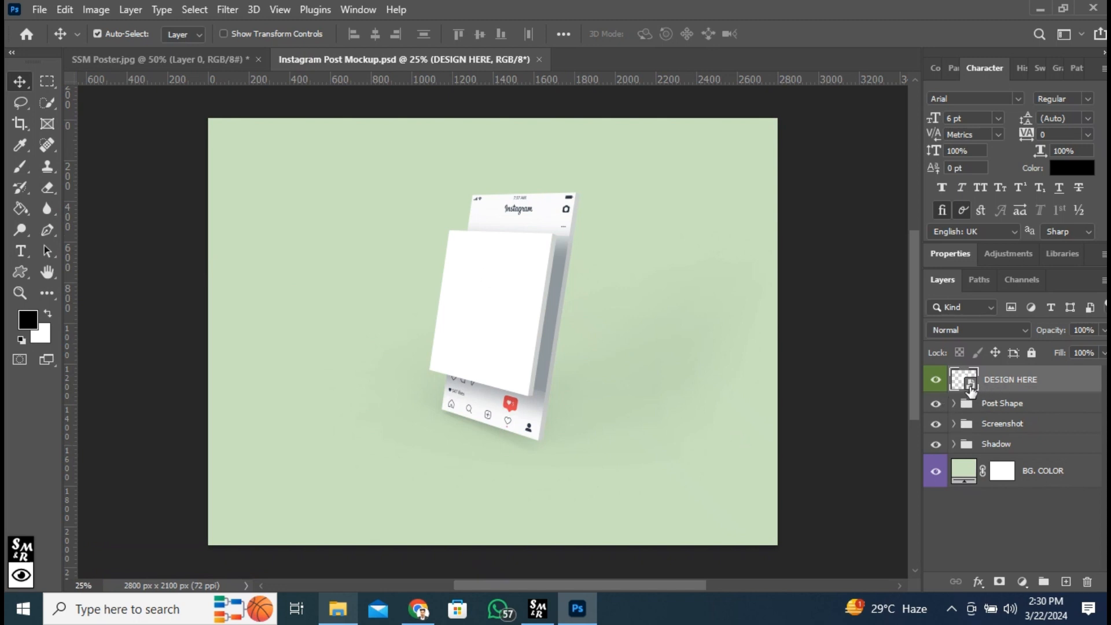
double_click(969, 384)
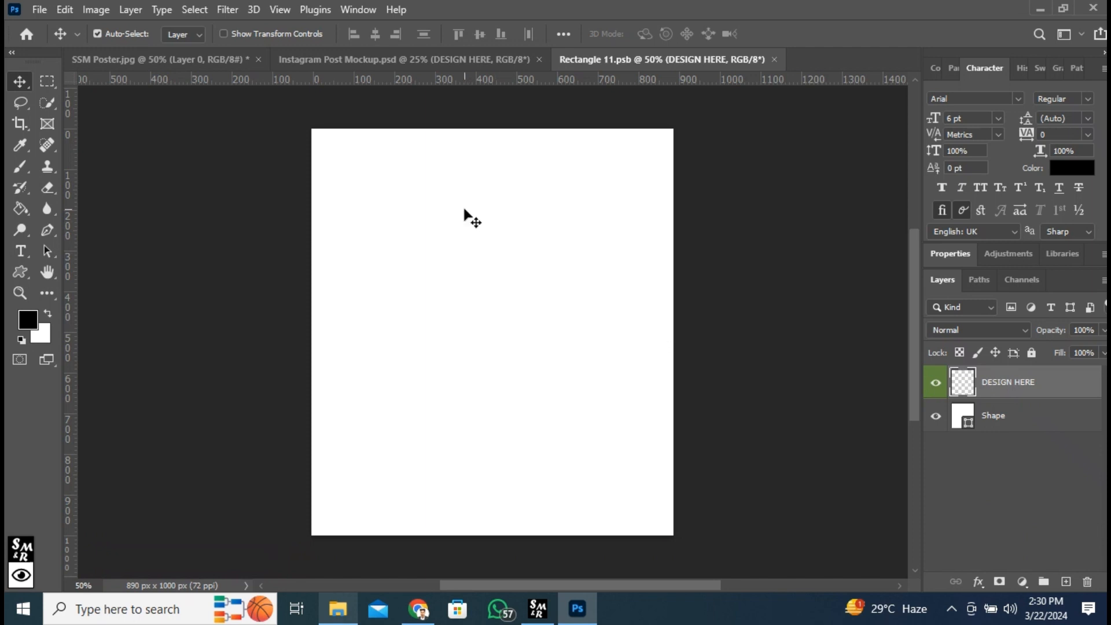
- Copy the entire artwork from SSM Poster.jpg and paste it into the DESIGN HERE layer of Rectangle 11.psb
left_click(218, 60)
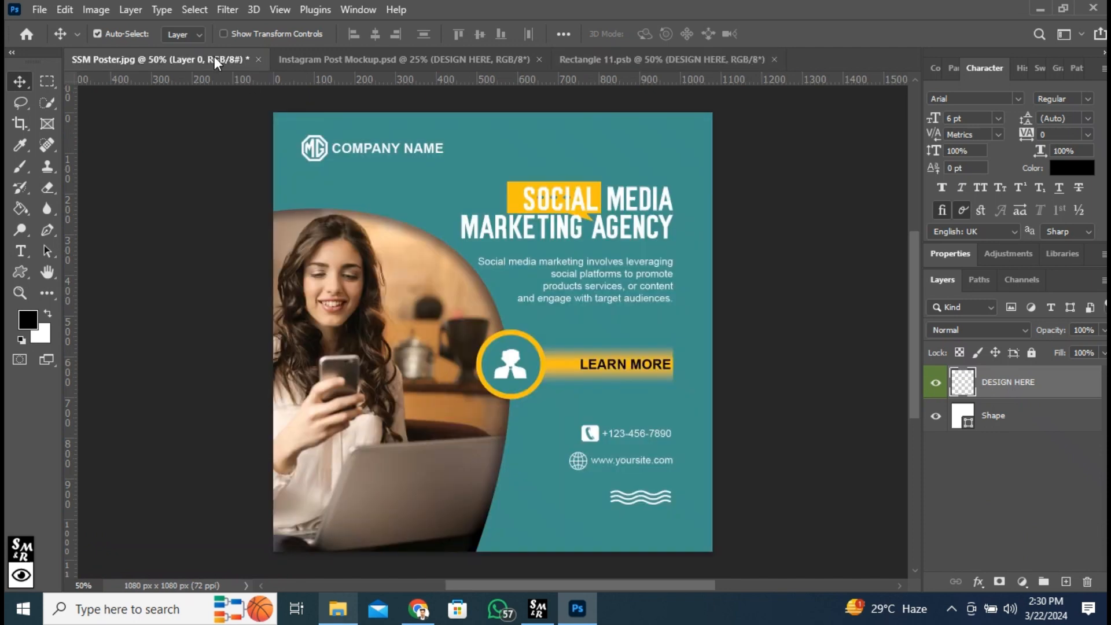
key("ctrl+a")
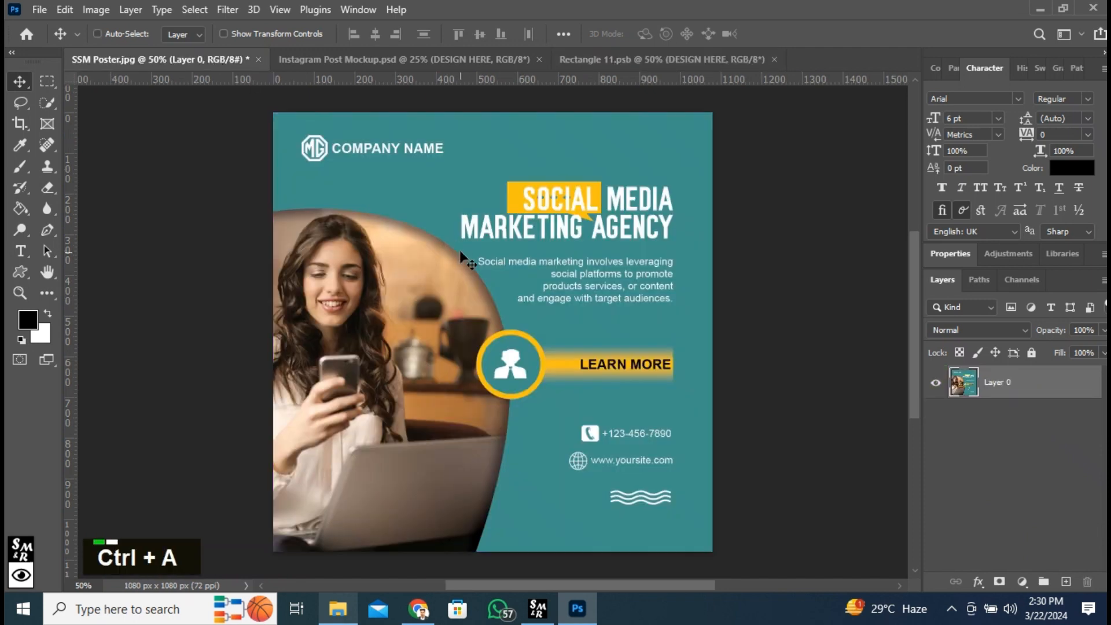
key("ctrl+c")
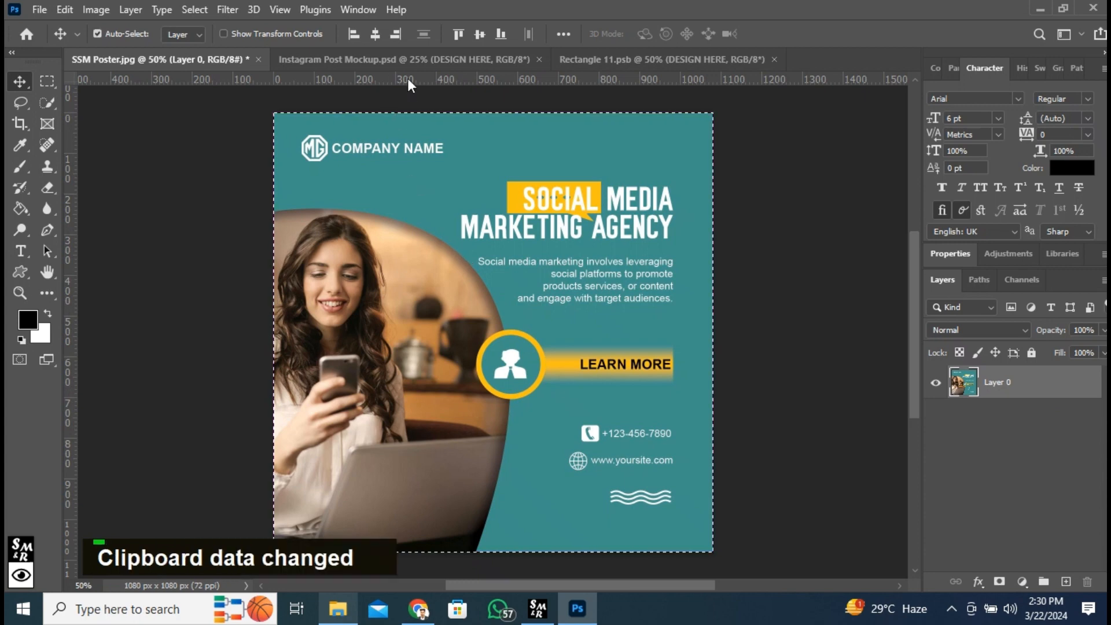
left_click(405, 60)
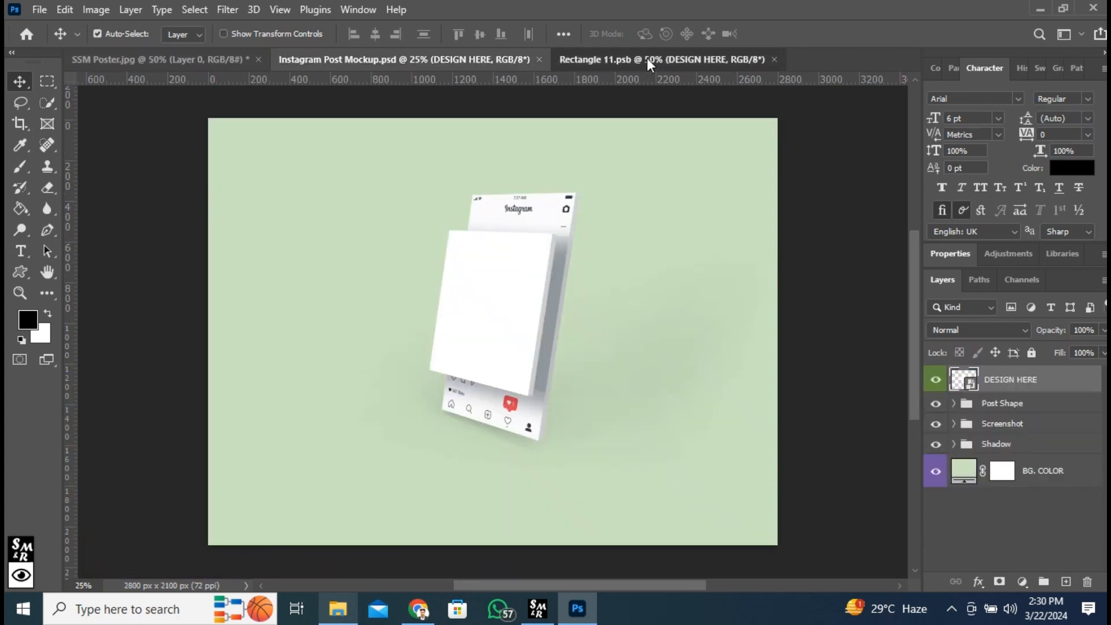
left_click(645, 62)
key("ctrl")
key("ctrl+v")
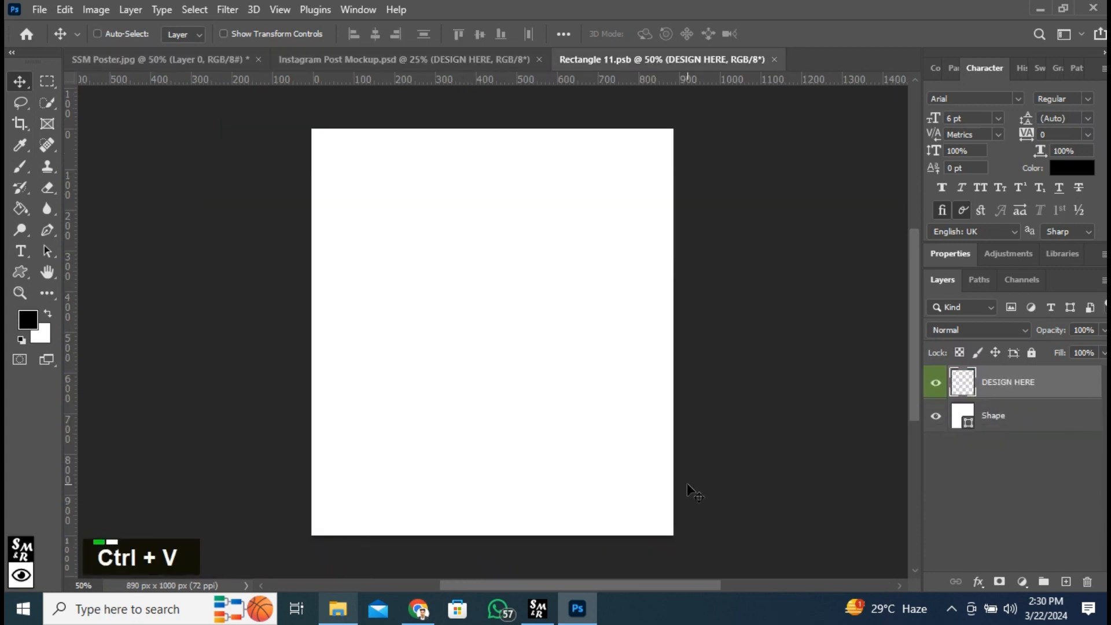
- Scale the pasted poster to 82.50% so it fits the canvas width, and center it vertically on the canvas
key("ctrl")
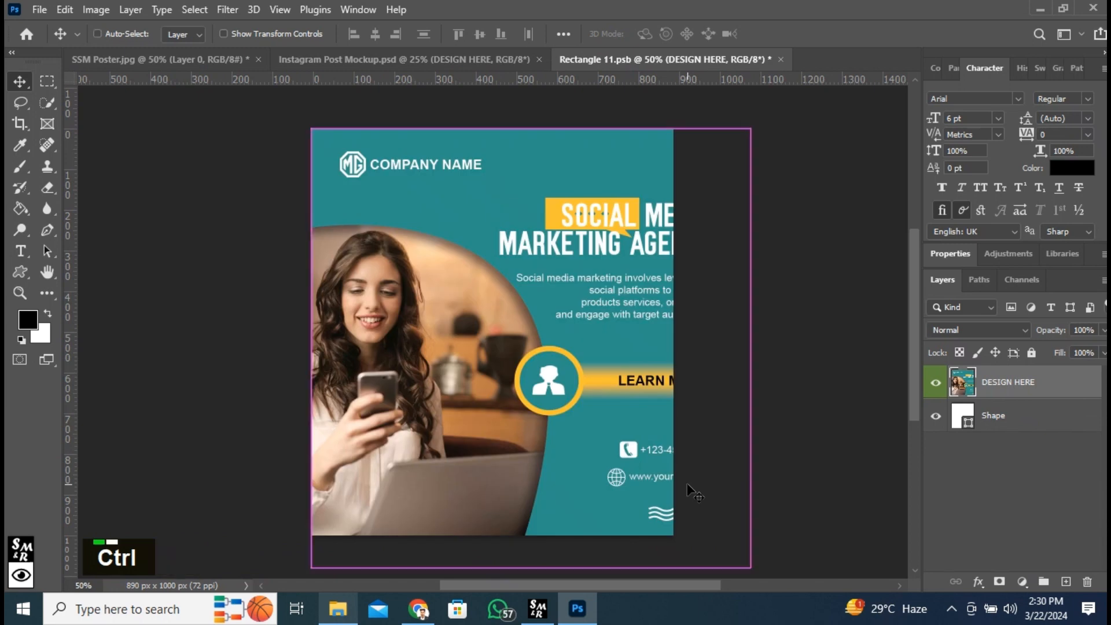
key("ctrl+t")
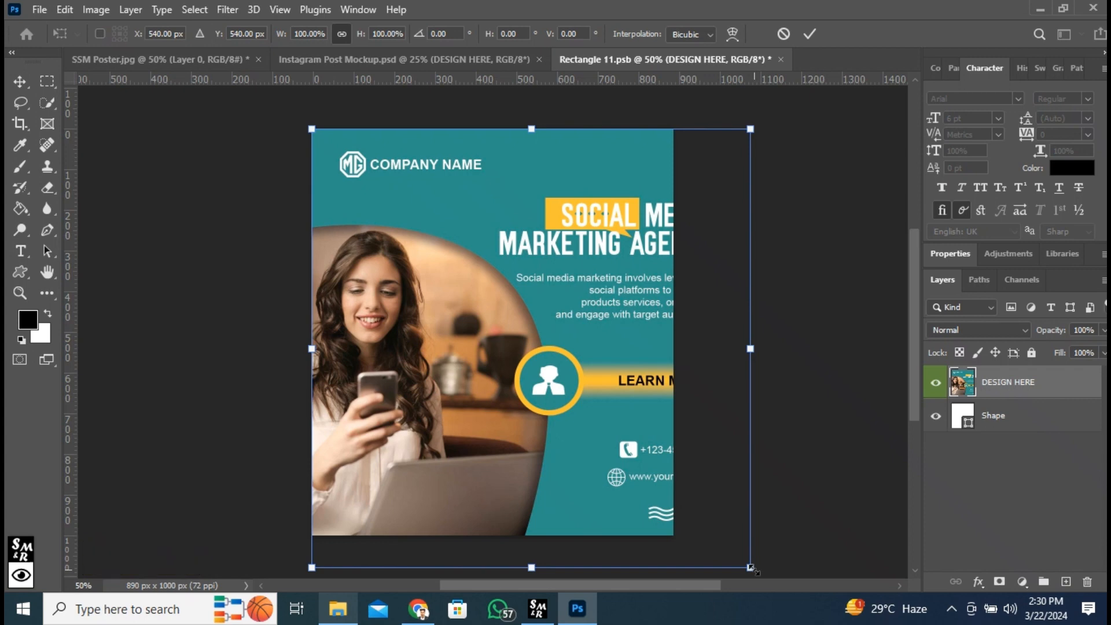
left_click_drag(756, 568, 661, 507)
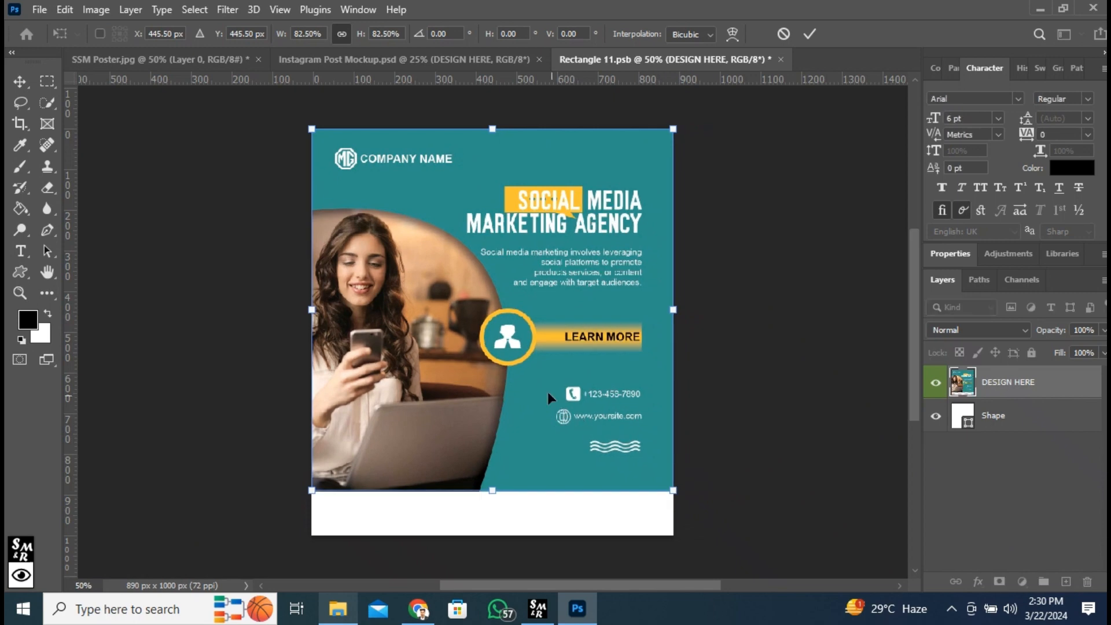
left_click_drag(549, 397, 540, 409)
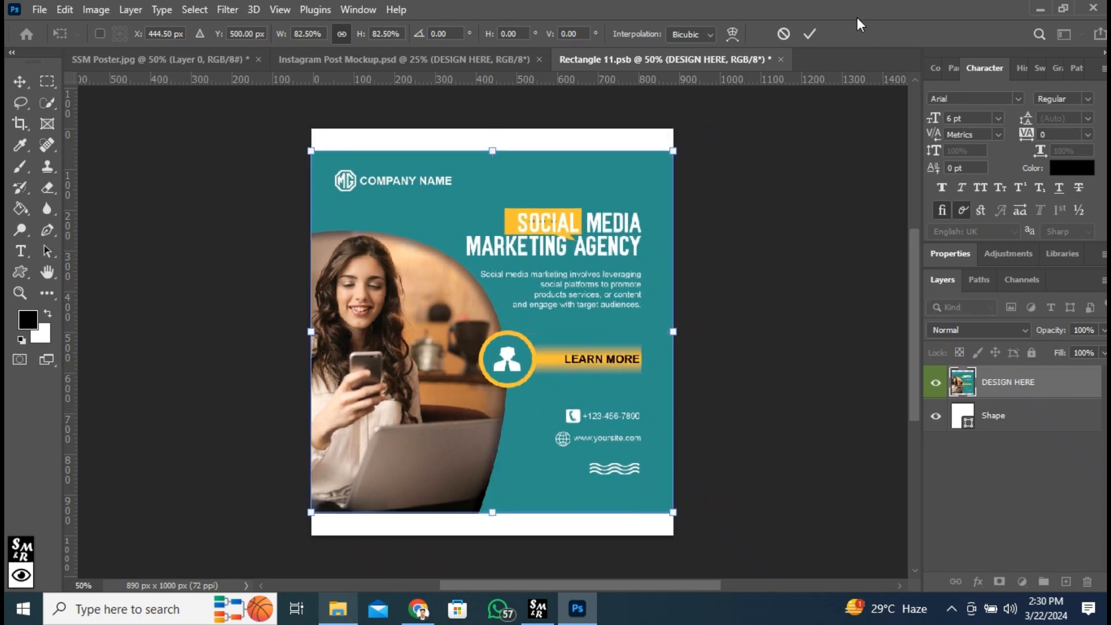
left_click(811, 34)
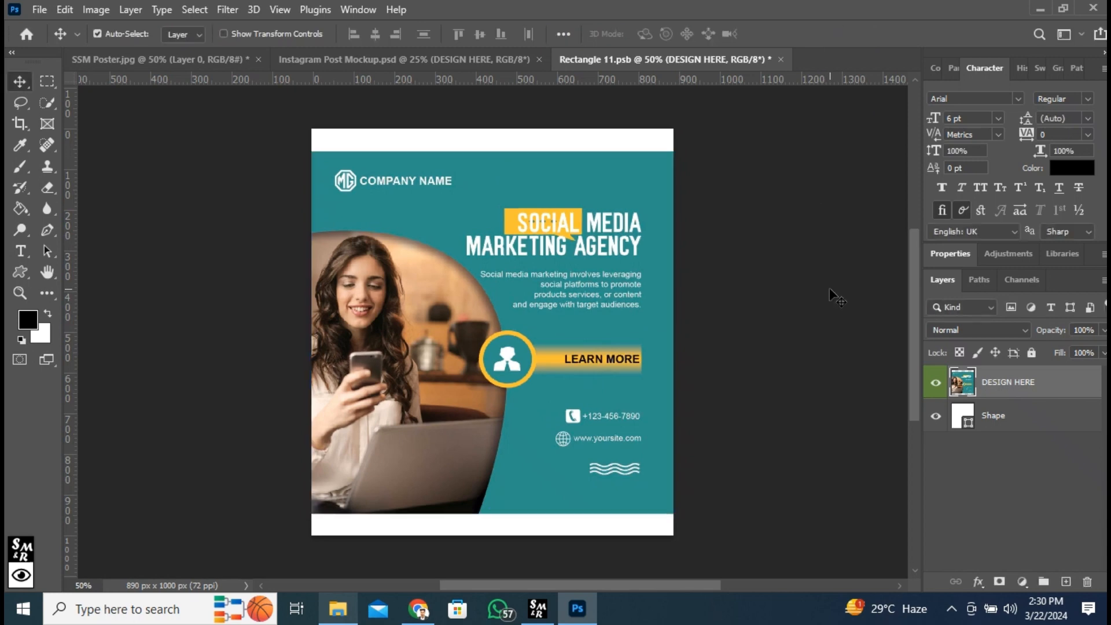
- Save the Rectangle 11.psb smart object and return to Instagram Post Mockup.psd to check the placed poster
key("ctrl")
key("ctrl+s")
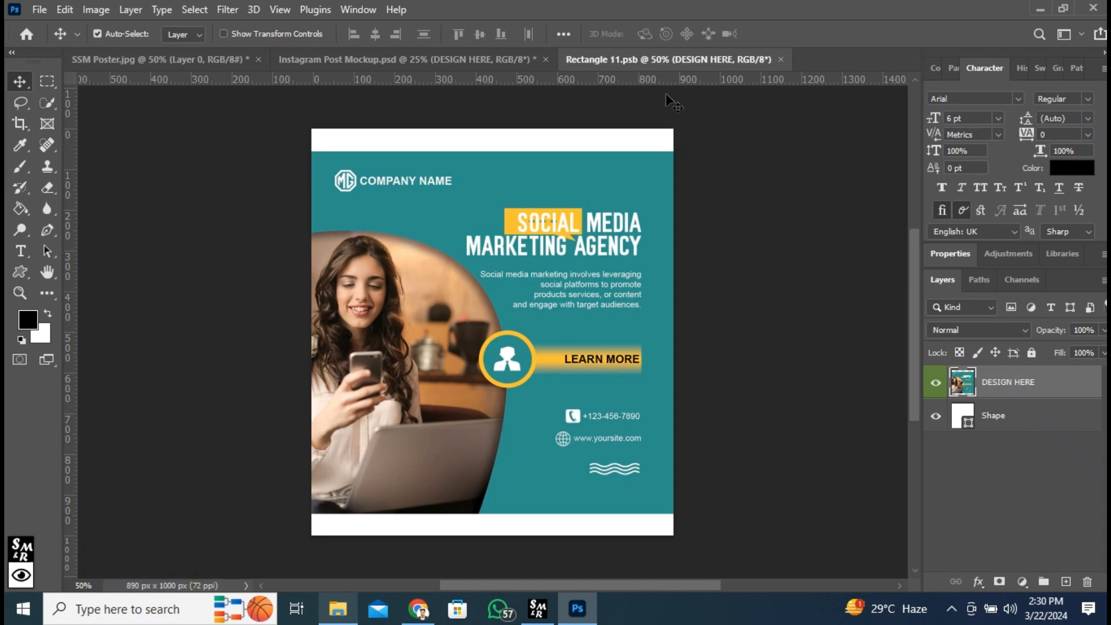
left_click(450, 62)
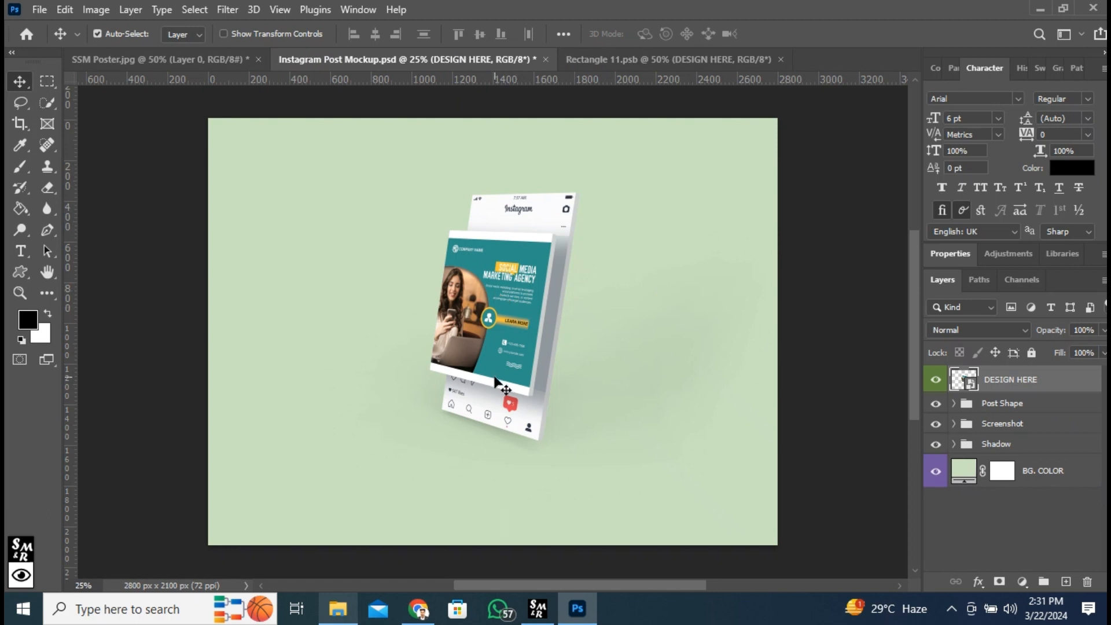
- Recolor the Shape layer in Rectangle 11.psb with teal 3e908a sampled from the poster, save it and return to the mockup
left_click(631, 66)
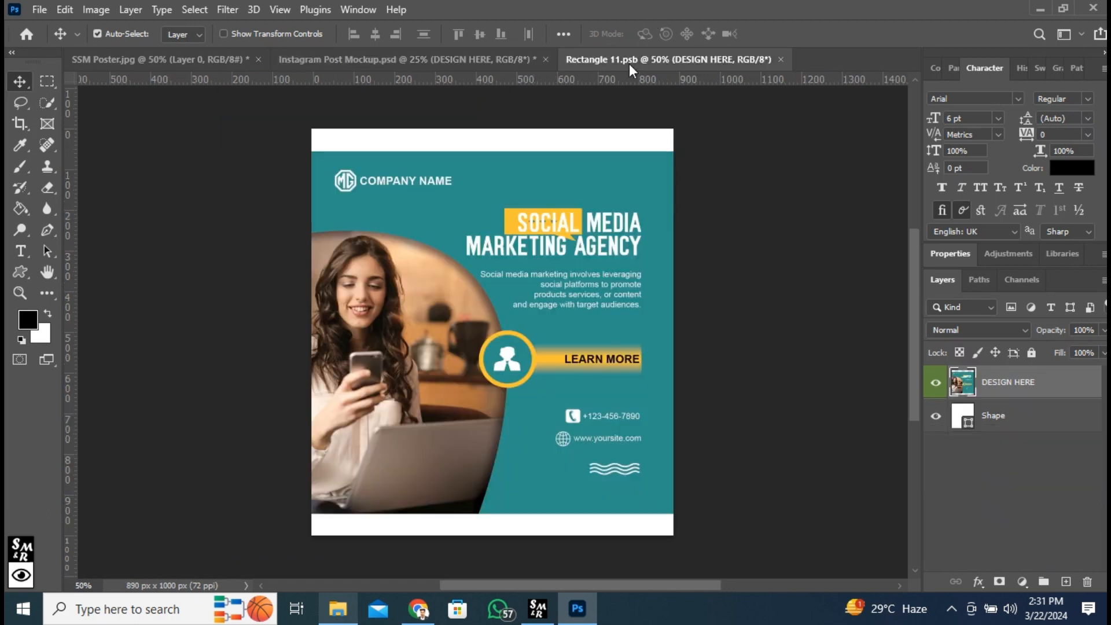
left_click(967, 423)
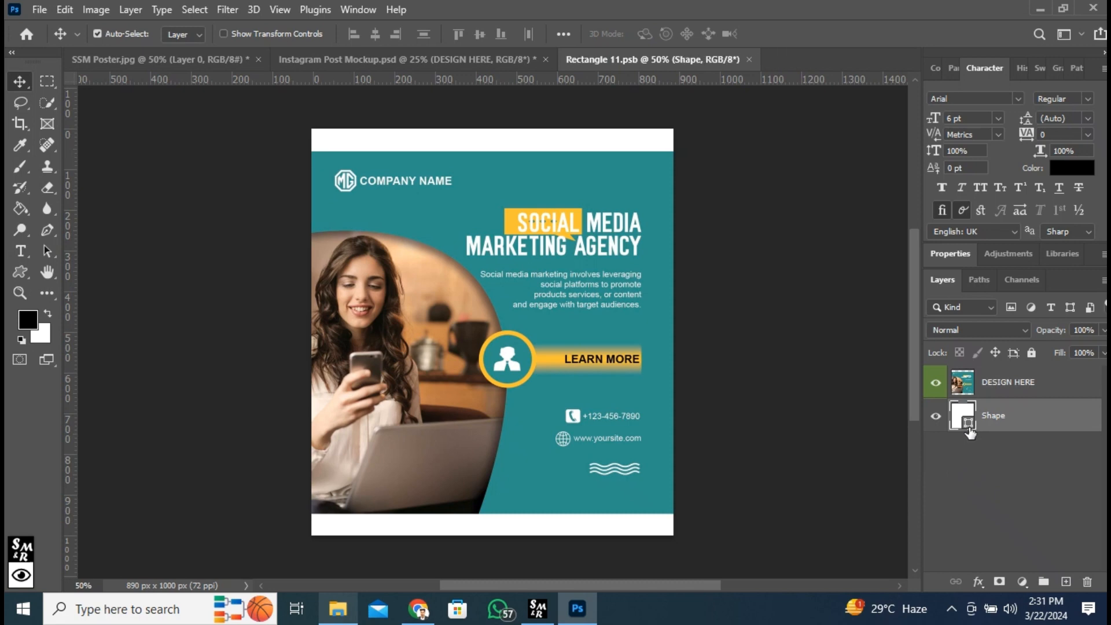
double_click(970, 430)
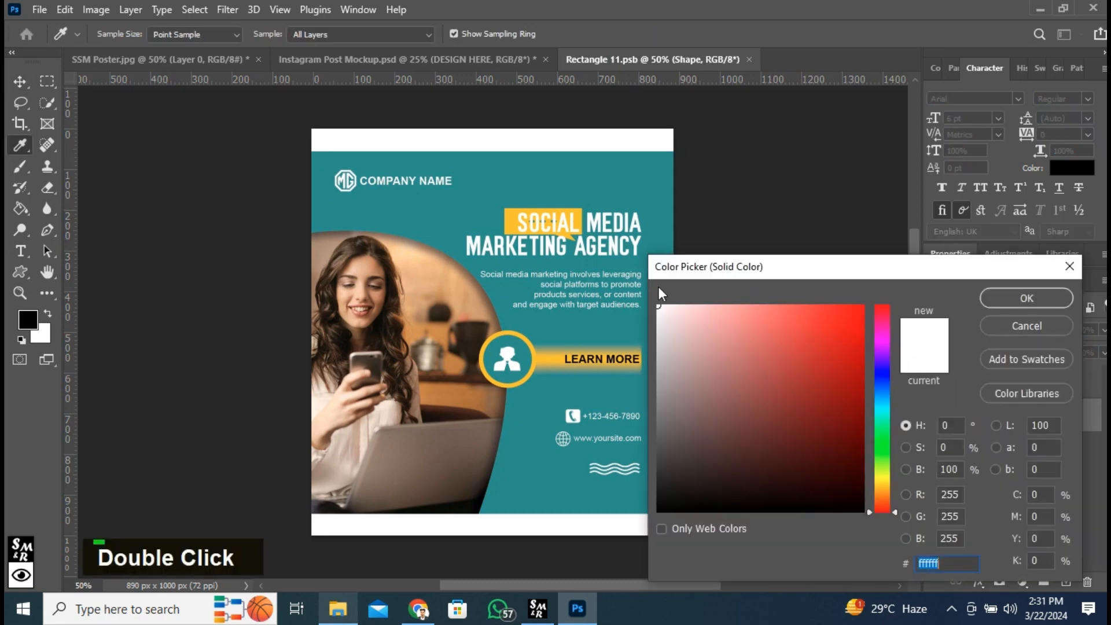
left_click(507, 172)
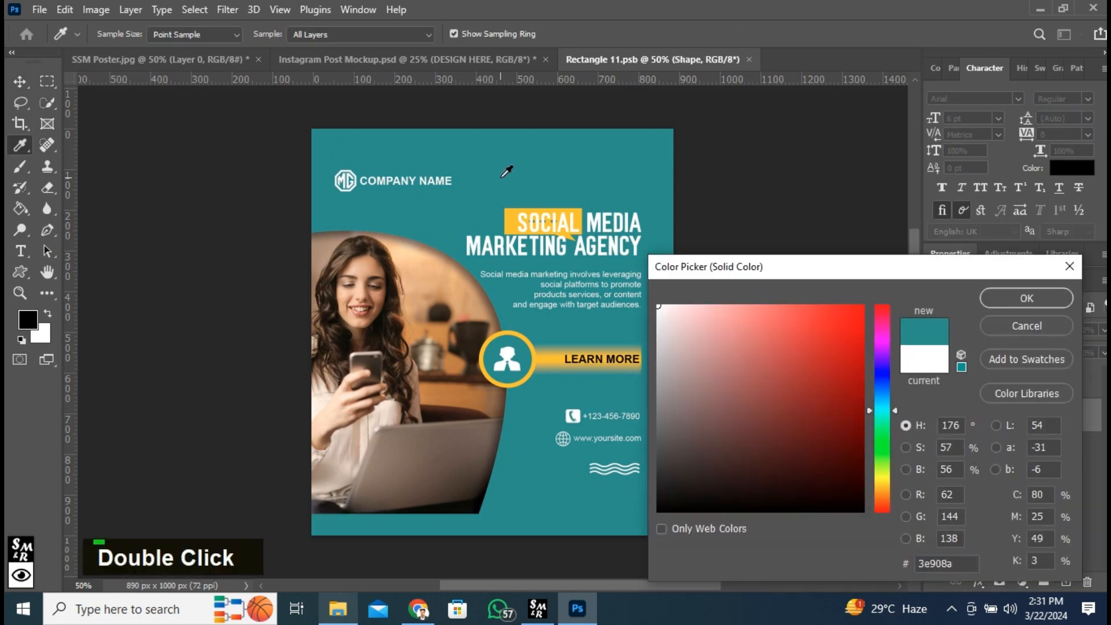
left_click(1027, 298)
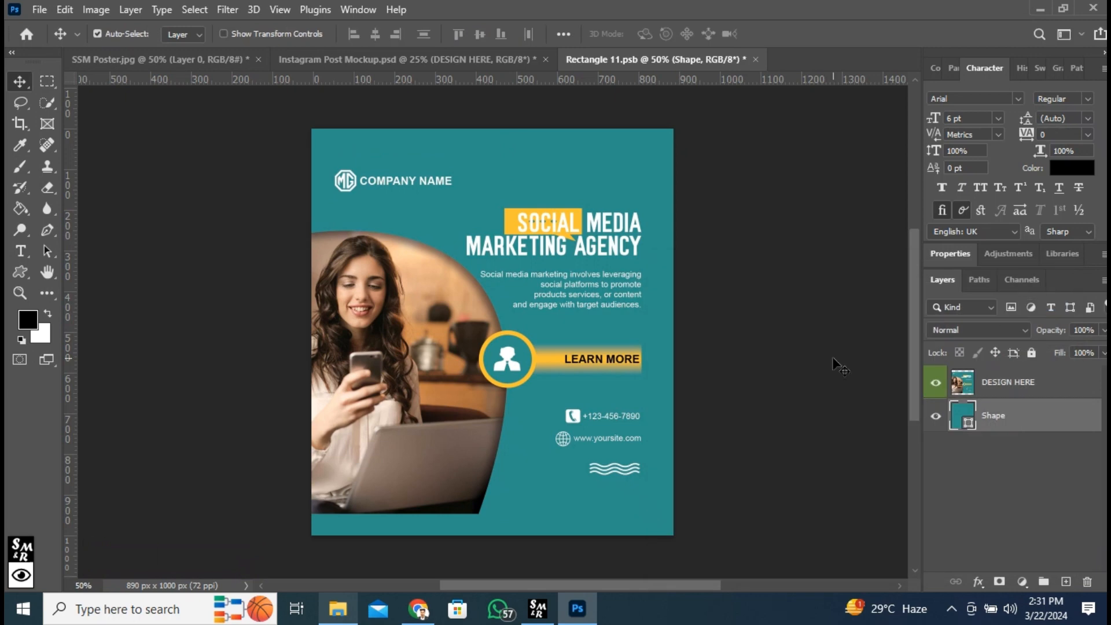
key("ctrl+s")
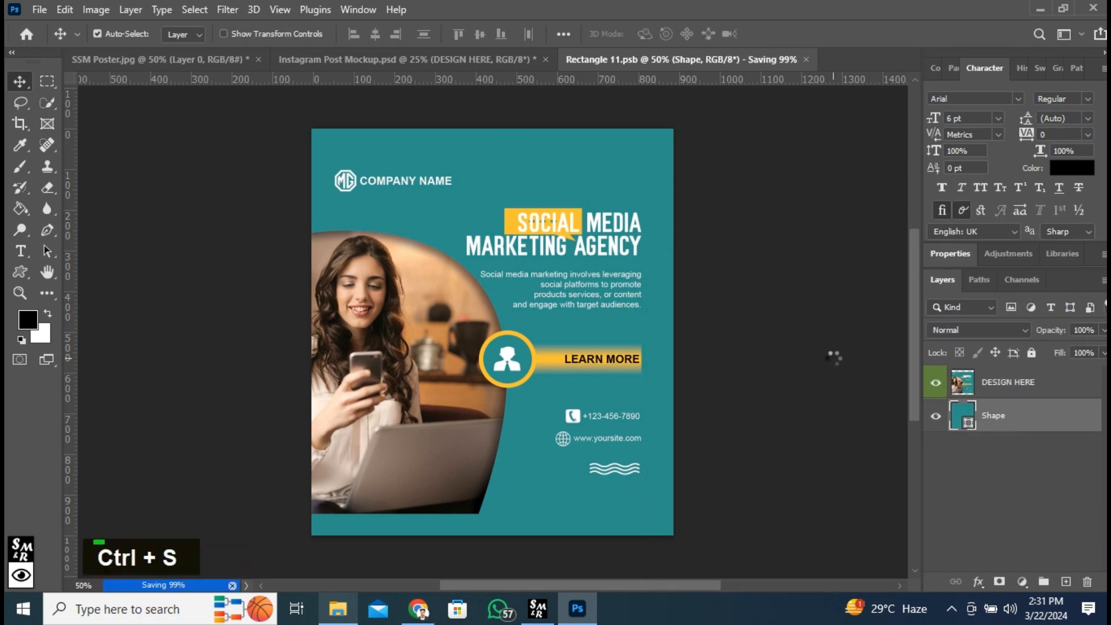
left_click(446, 57)
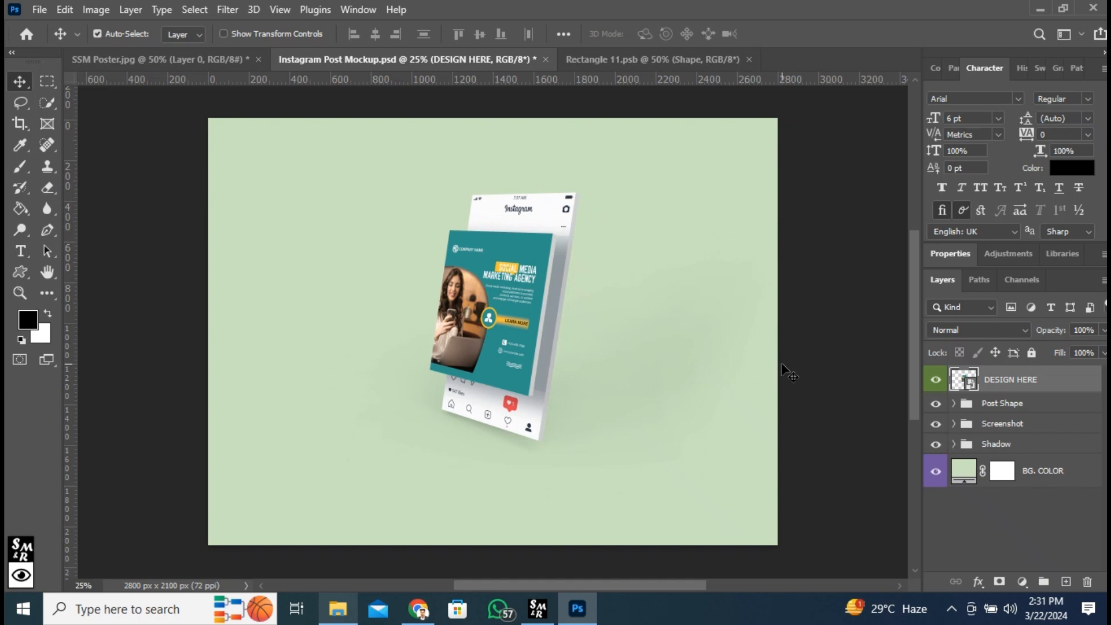
- Set the BG. COLOR fill layer to dark teal 246c67, starting from the teal sampled from the poster
double_click(967, 470)
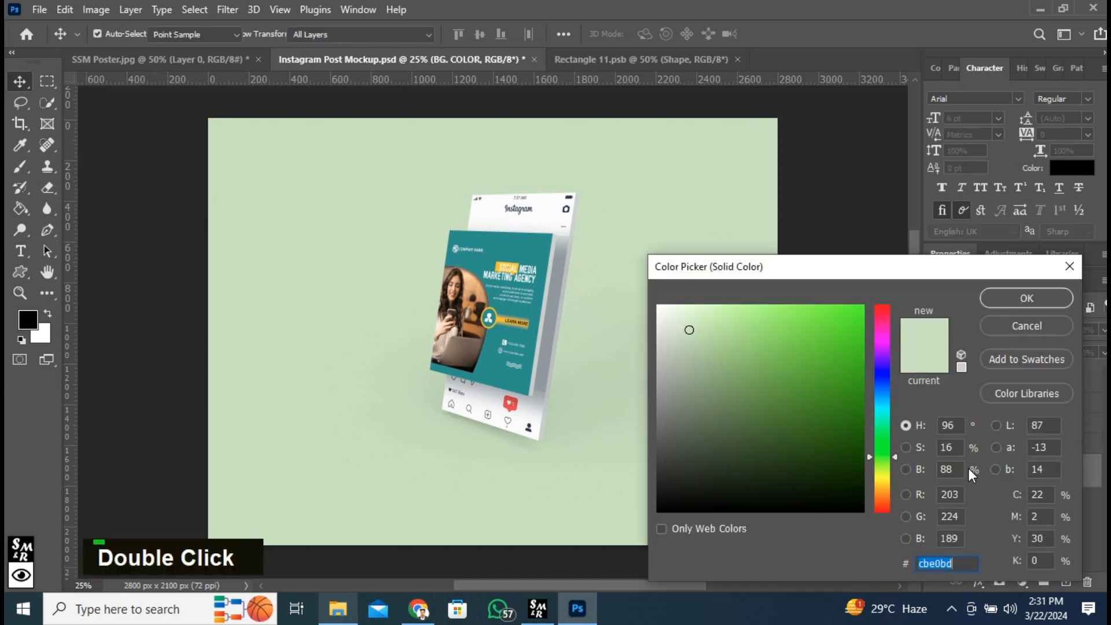
left_click(493, 246)
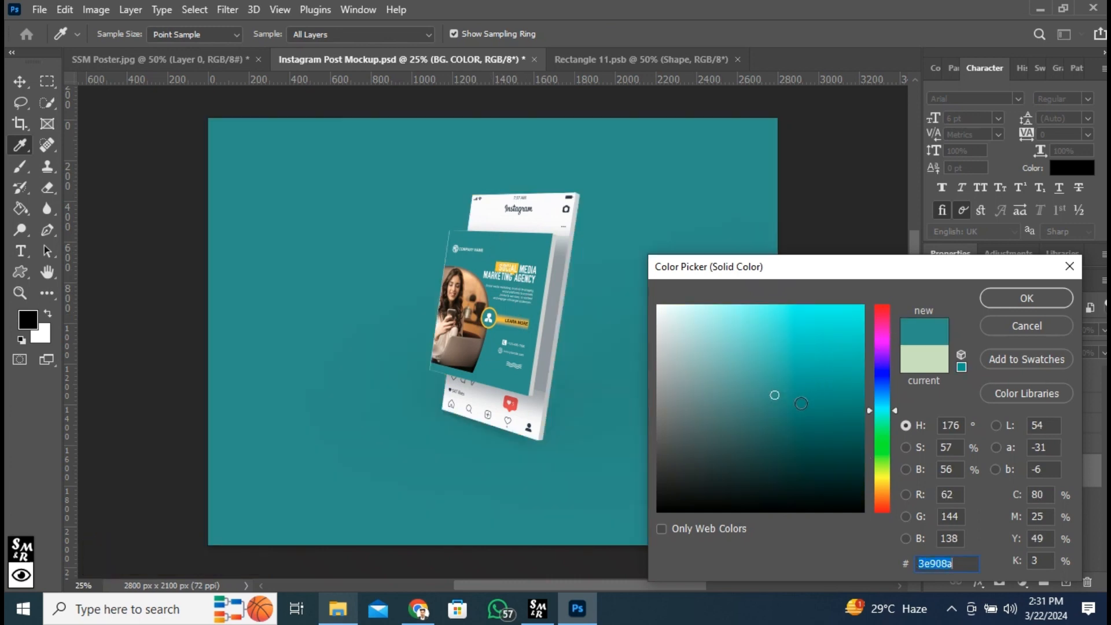
left_click_drag(782, 408, 796, 425)
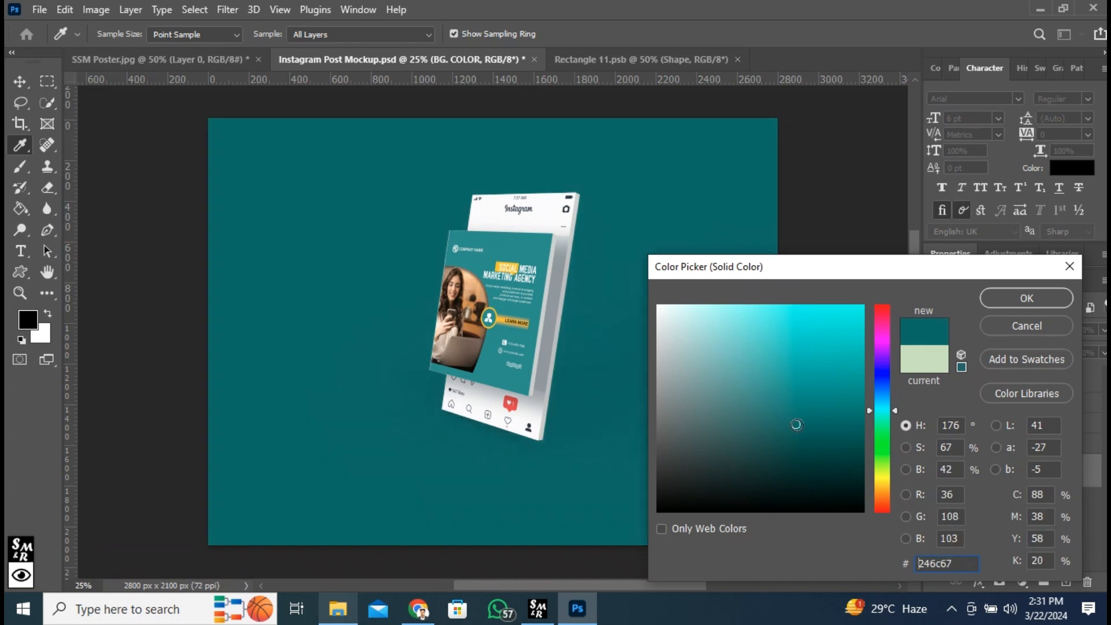
left_click(1049, 296)
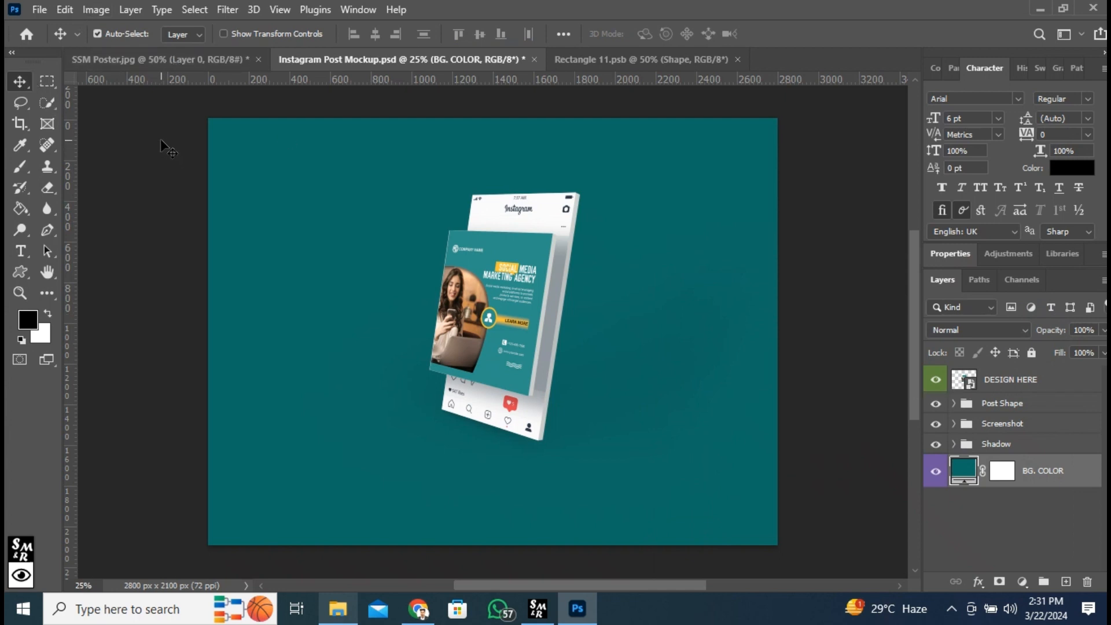
- Select all mockup layers except BG. COLOR and move them together to the right side of the canvas, at about X 2282, Y 1188 px
left_click_drag(161, 139, 758, 516)
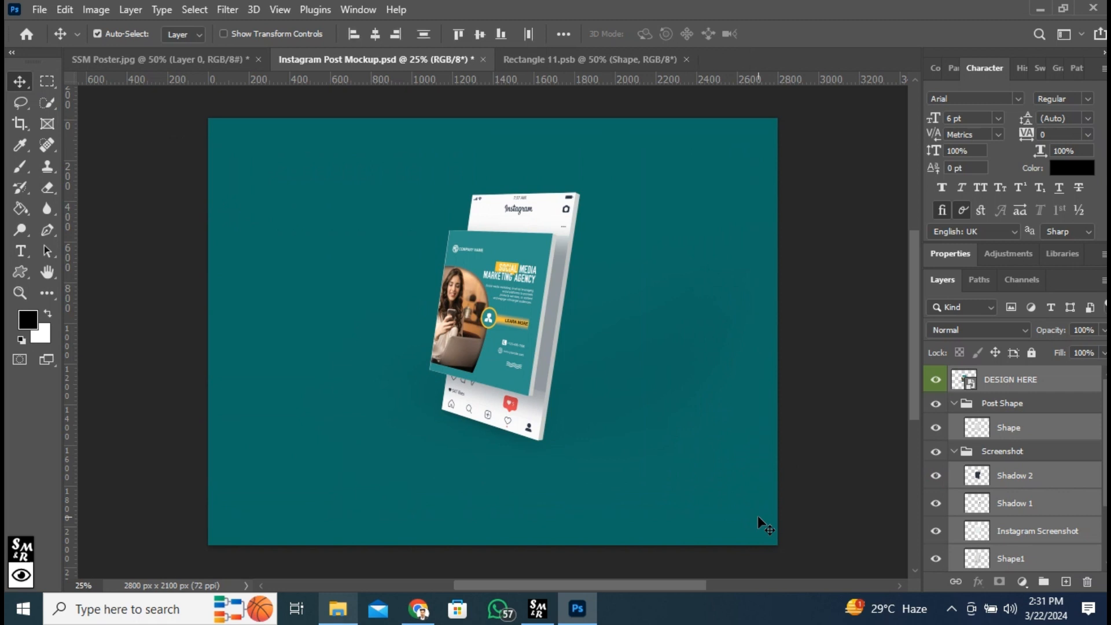
scroll(1005, 480, "down", 3)
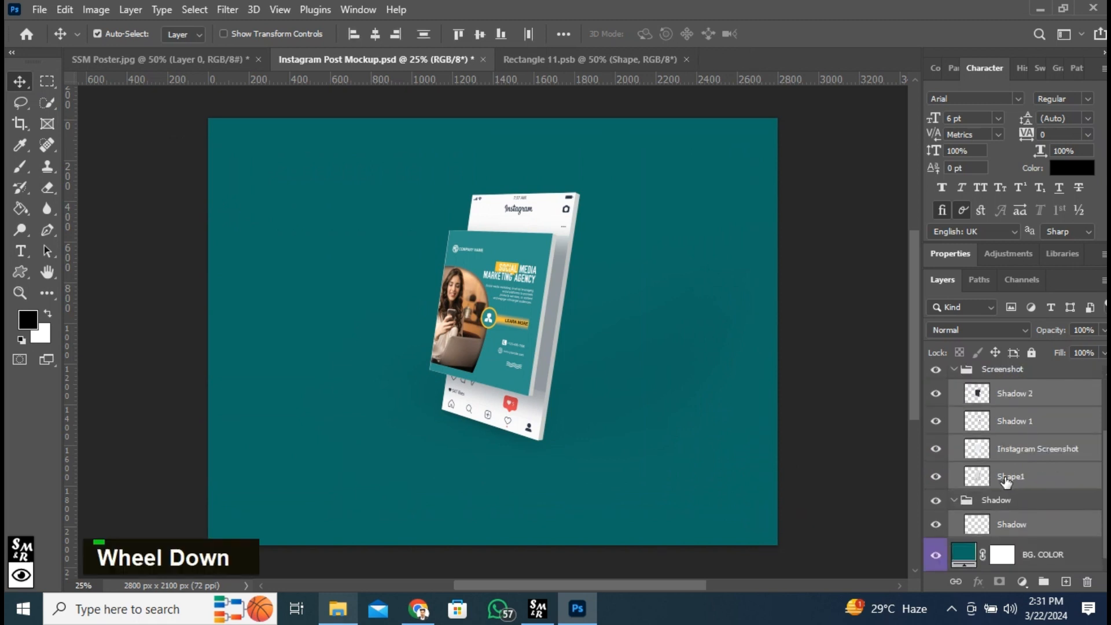
left_click(953, 501)
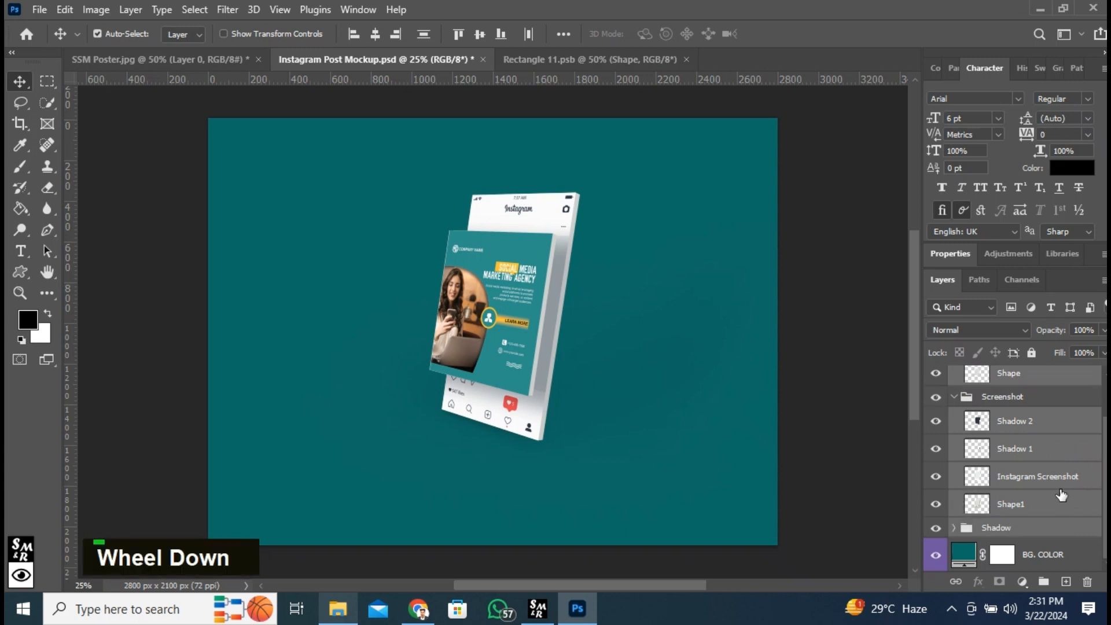
key("ctrl")
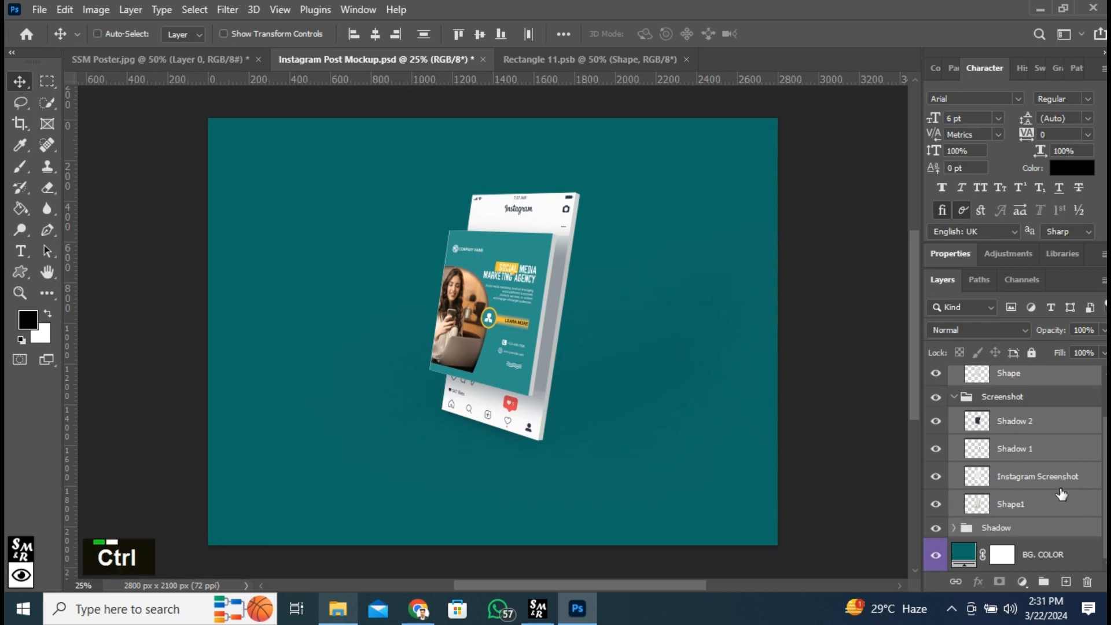
key("ctrl+t")
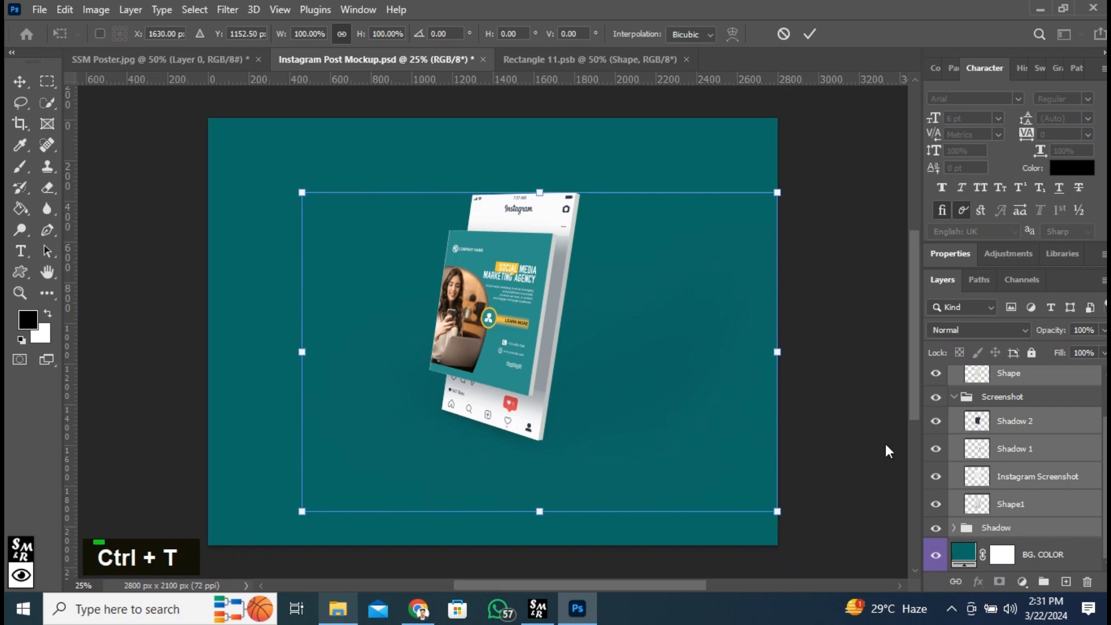
left_click_drag(509, 352, 641, 358)
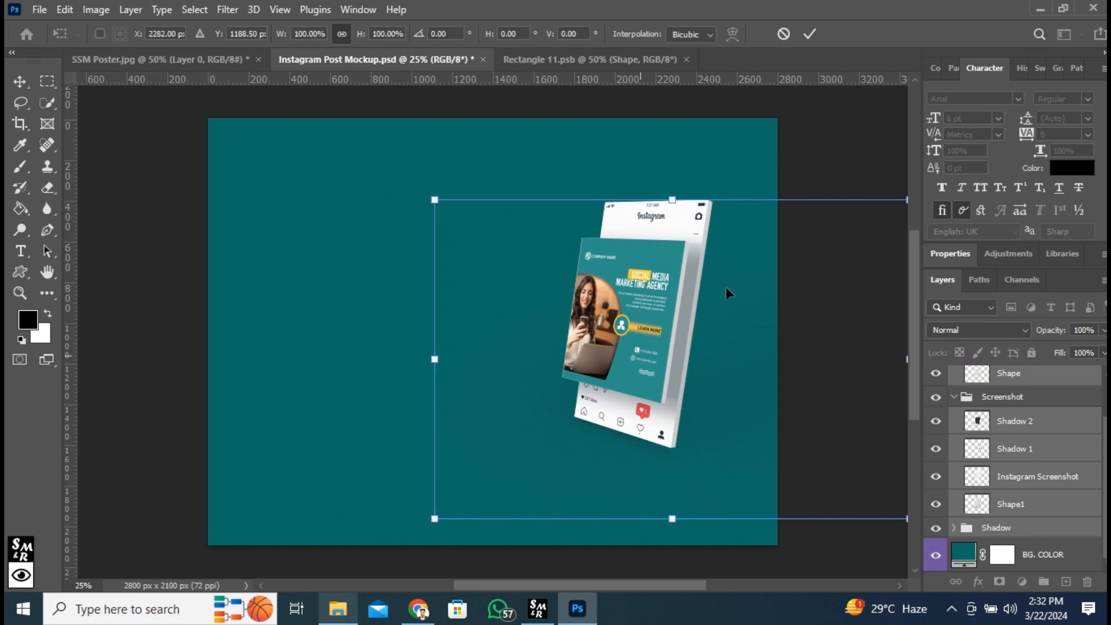
left_click(810, 33)
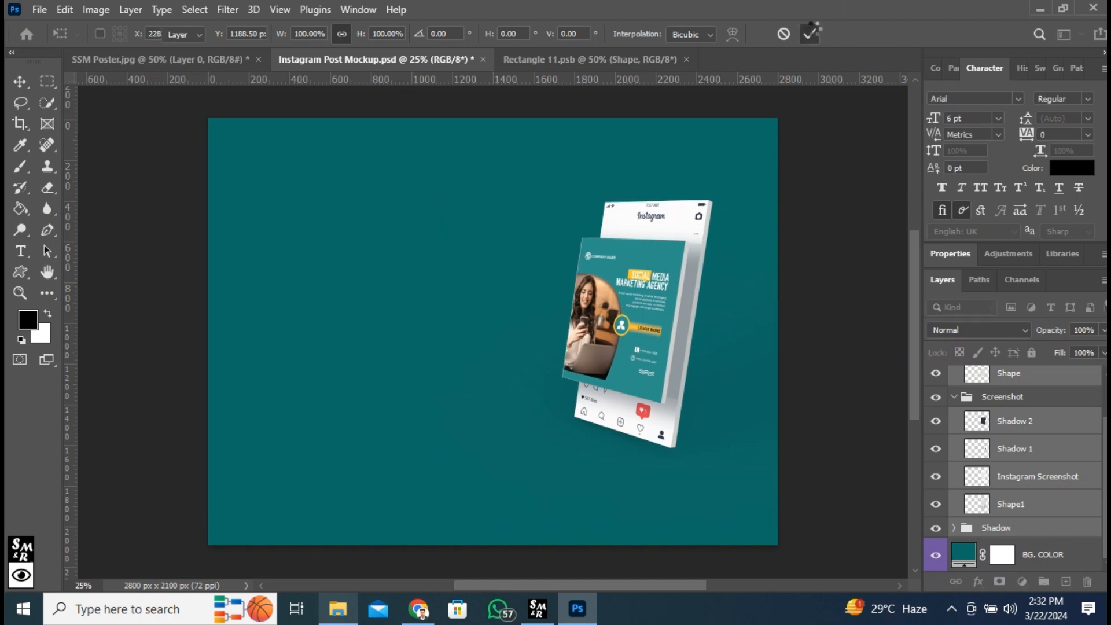
left_click(807, 277)
scroll(1038, 426, "up", 2)
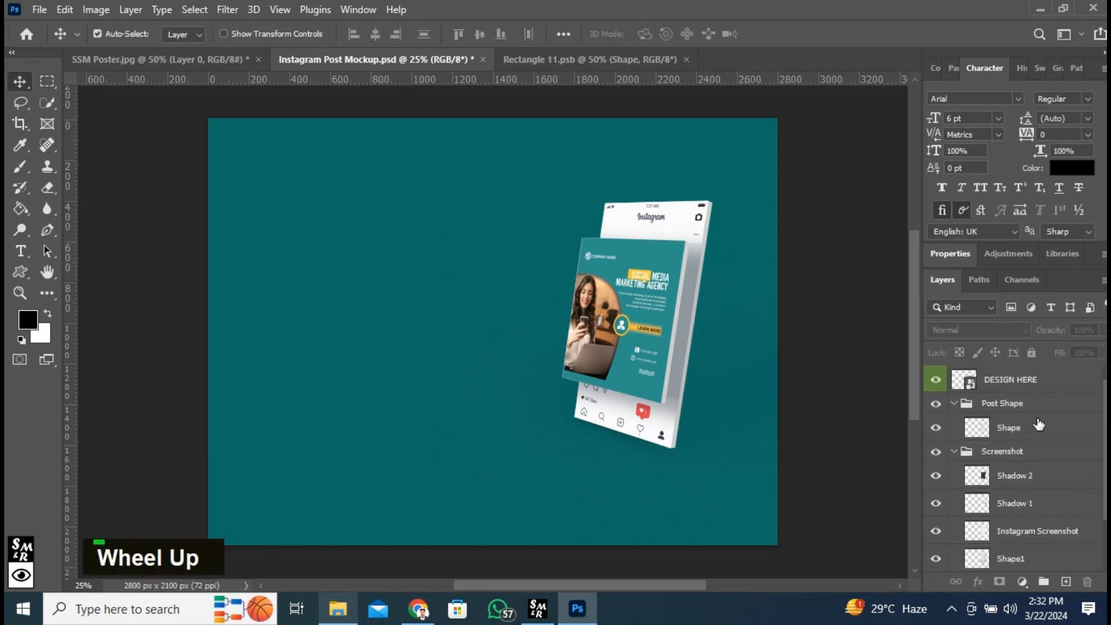
- Paste the copied poster onto a new layer above DESIGN HERE and place it on the canvas's left half, beside the phone mockup
left_click(1066, 383)
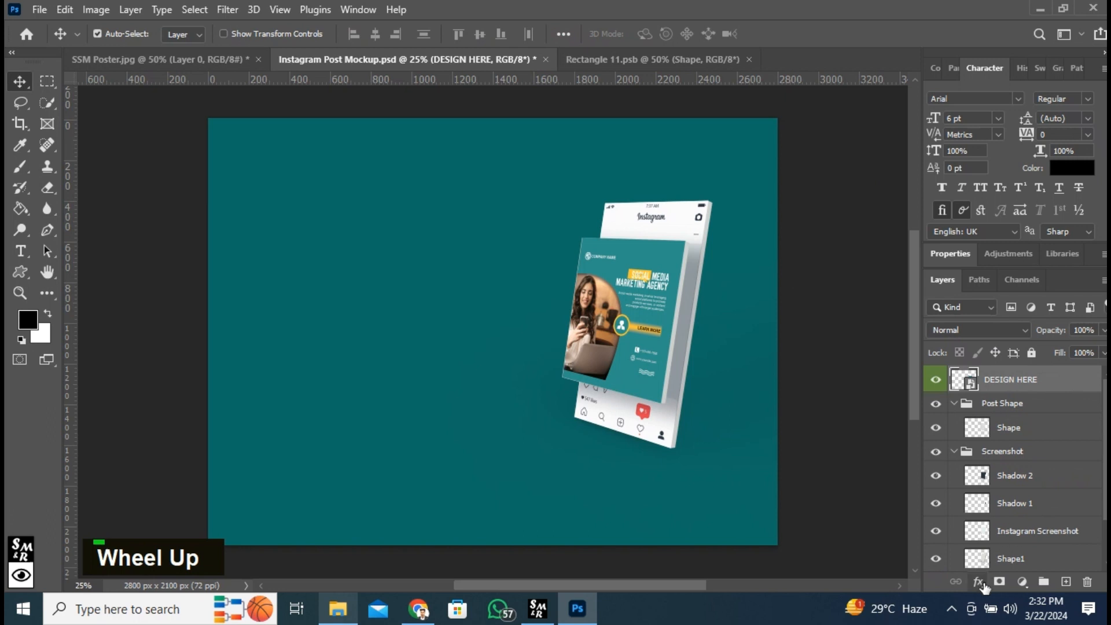
left_click(1068, 582)
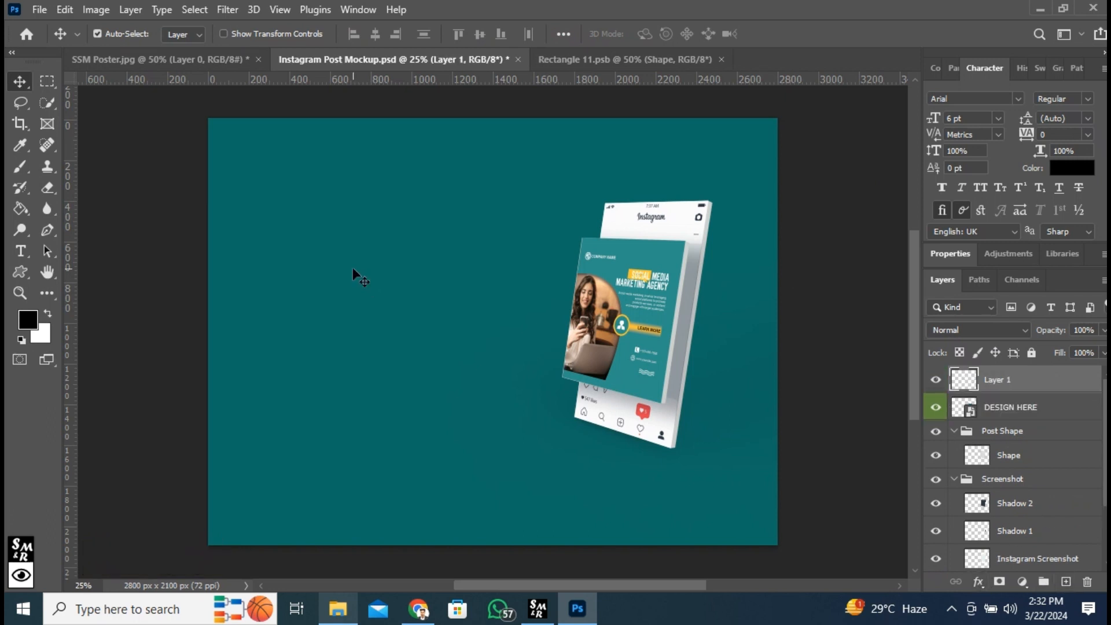
key("ctrl")
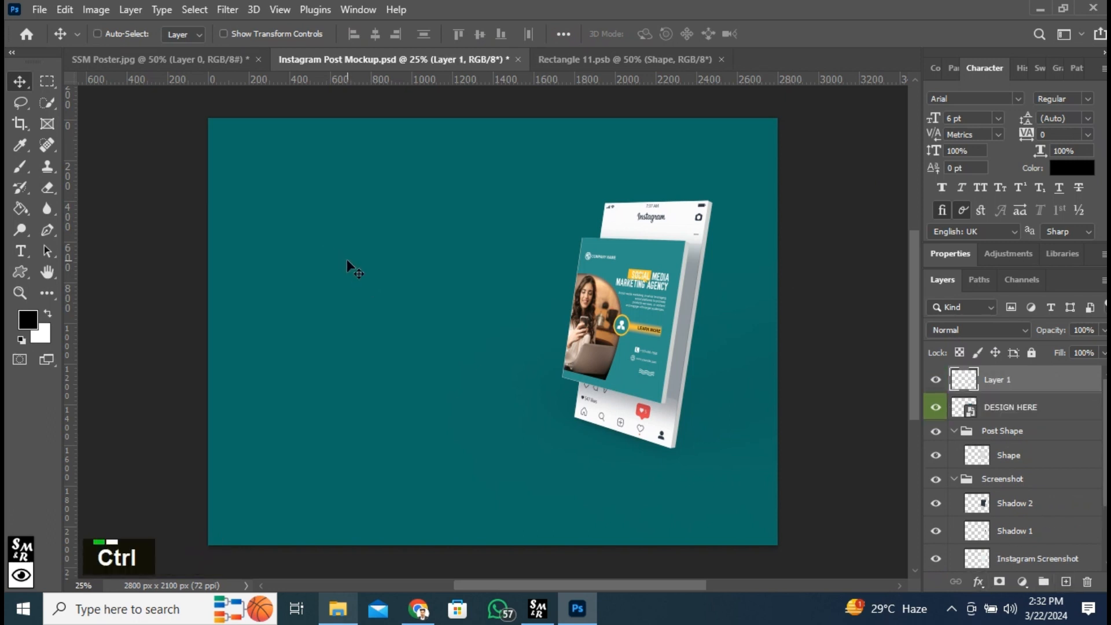
key("ctrl+v")
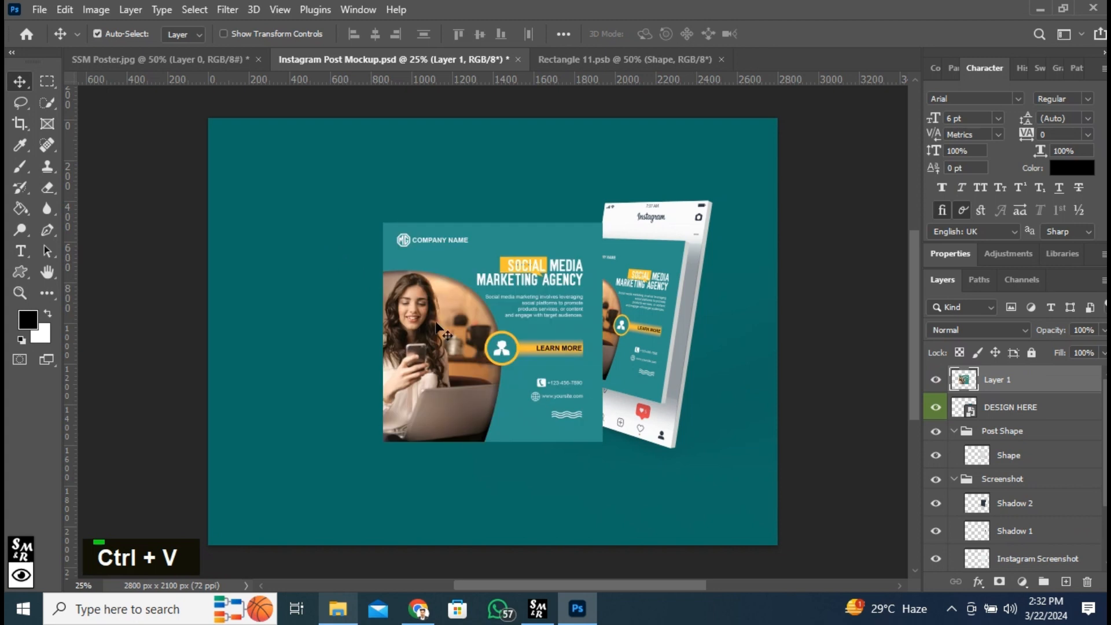
left_click_drag(470, 355, 370, 338)
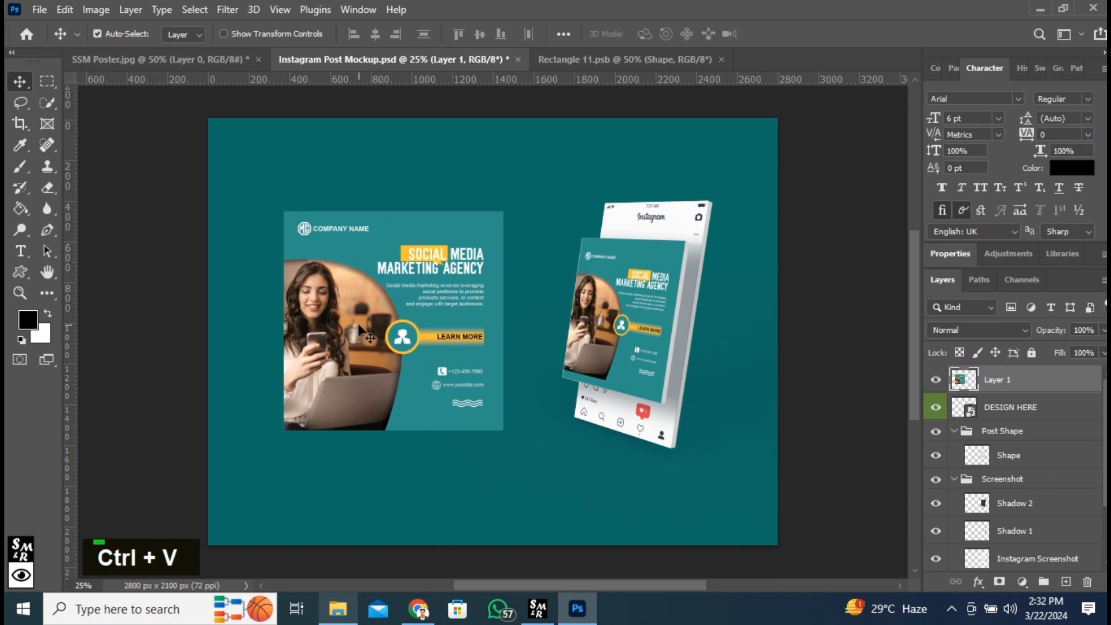
- Add a Multiply drop shadow to the pasted poster with 18% opacity, 120° angle, 53 px distance, 34% spread and 76 px size
left_click(977, 581)
left_click(988, 572)
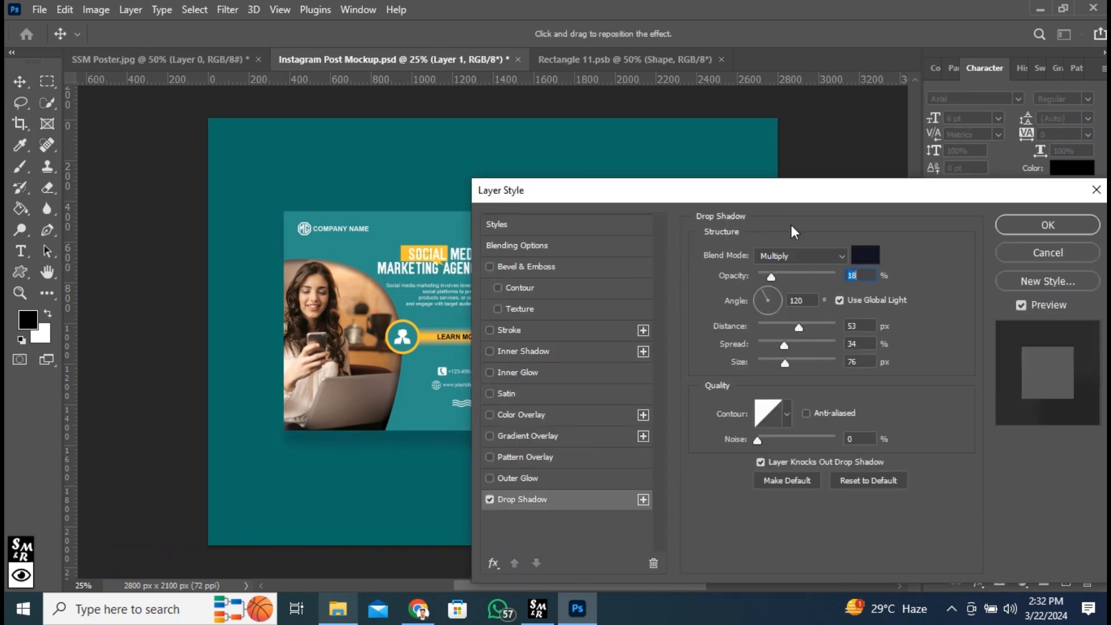
left_click_drag(762, 190, 841, 118)
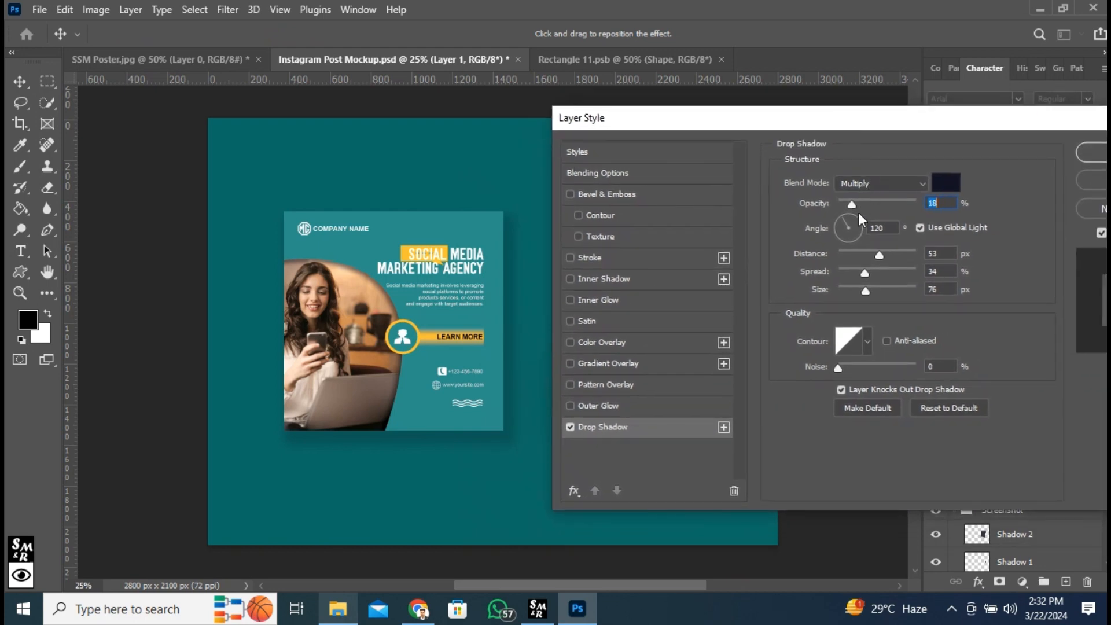
key("Tab")
left_click(891, 226)
left_click_drag(948, 250, 931, 248)
double_click(932, 272)
left_click_drag(938, 288, 925, 288)
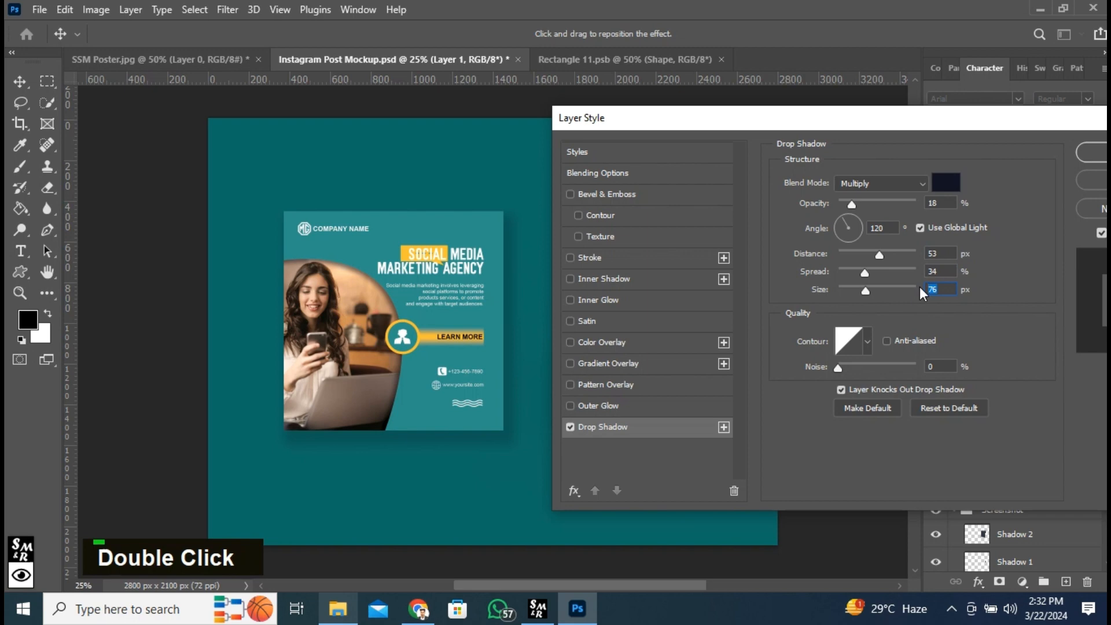
left_click_drag(928, 112, 788, 111)
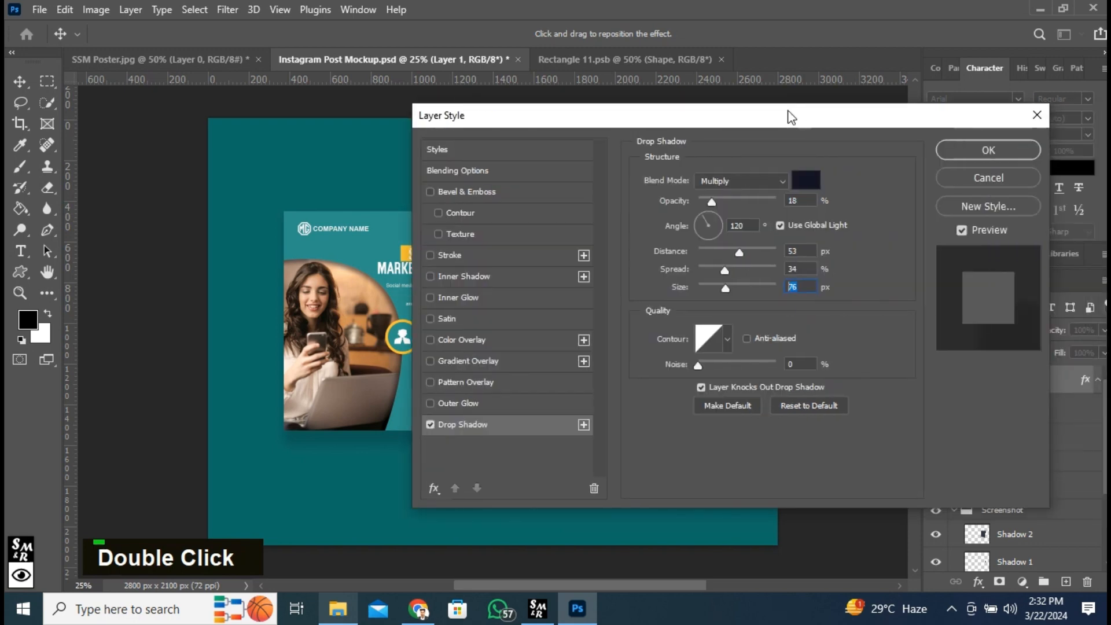
left_click(966, 148)
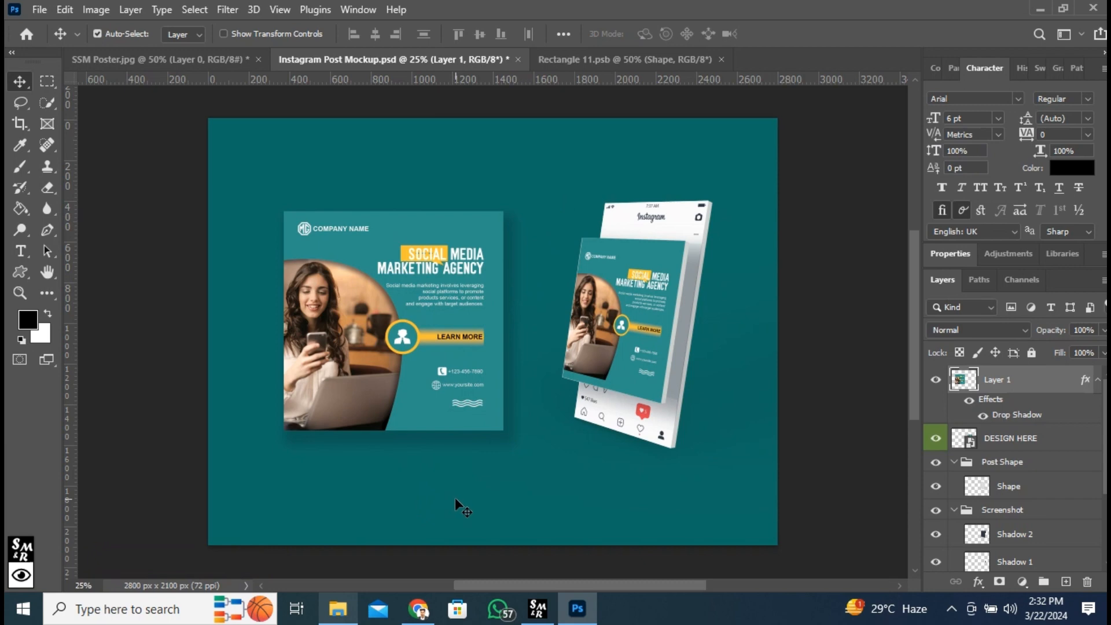
- Select the flat poster and all mockup layers and move them together slightly down and left, to about Y 1264.5 px
left_click_drag(158, 150, 743, 477)
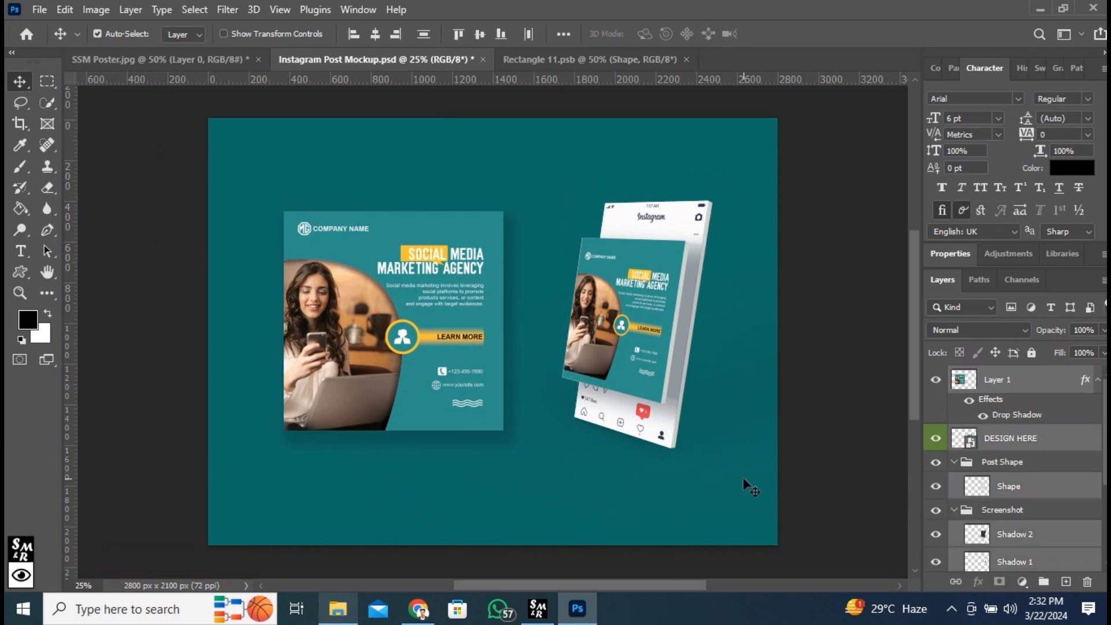
key("ctrl+t")
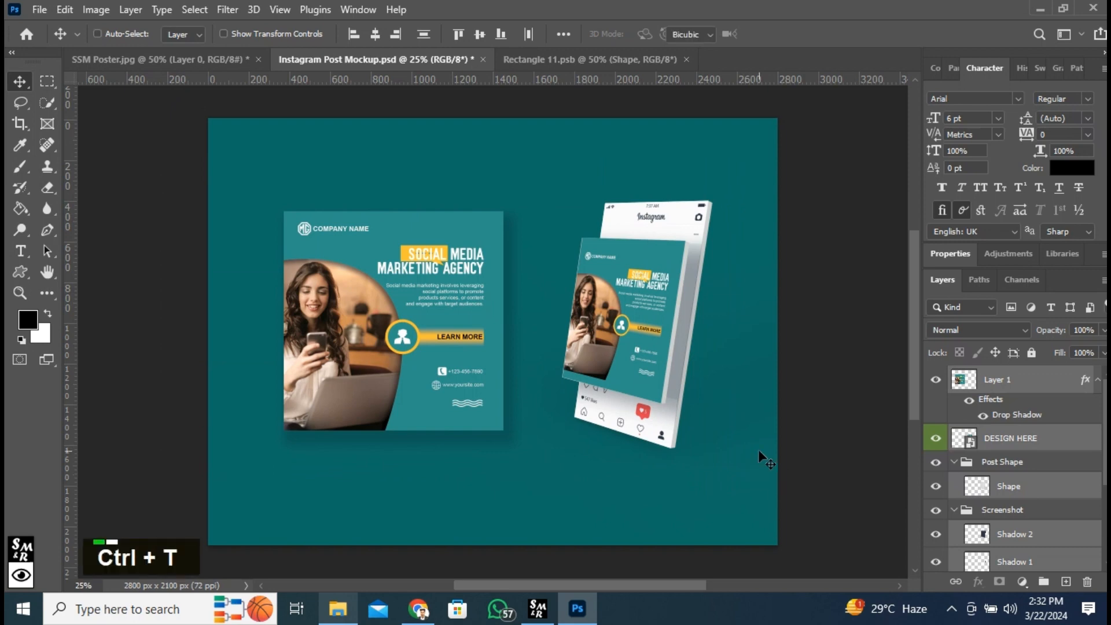
left_click_drag(637, 343, 627, 354)
left_click(810, 34)
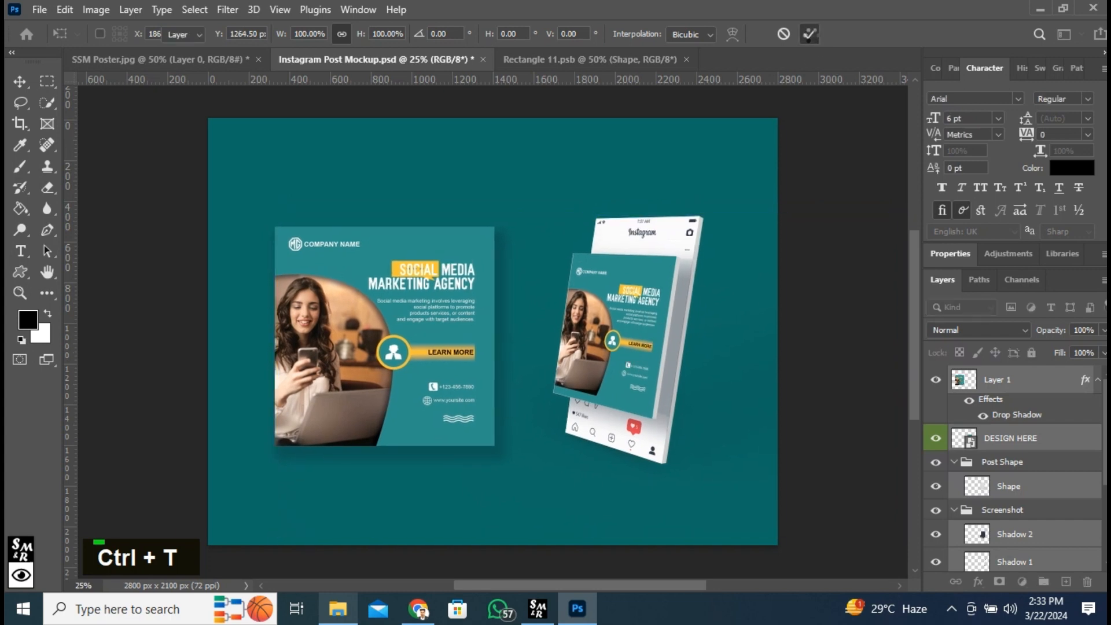